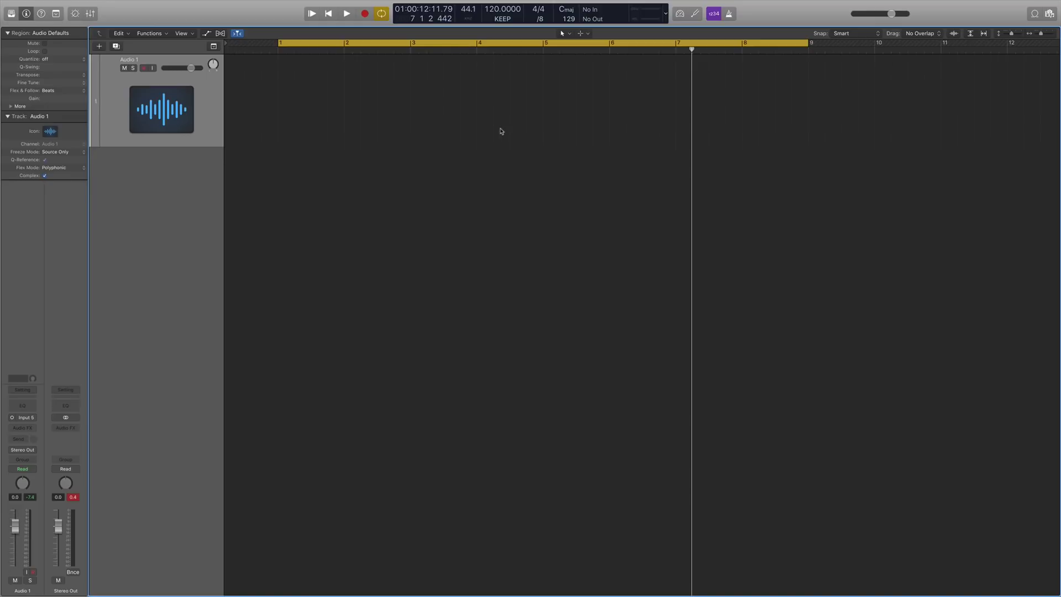
- Confirm Smart Tempo stays on KEEP and set the playhead to bar 1 in the ruler
click(504, 19)
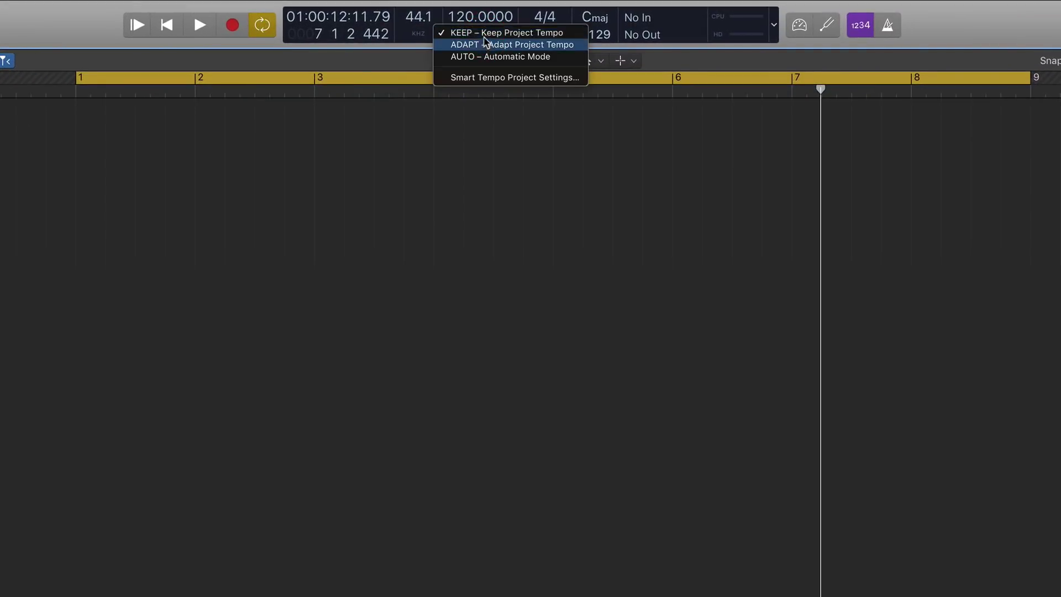
click(422, 122)
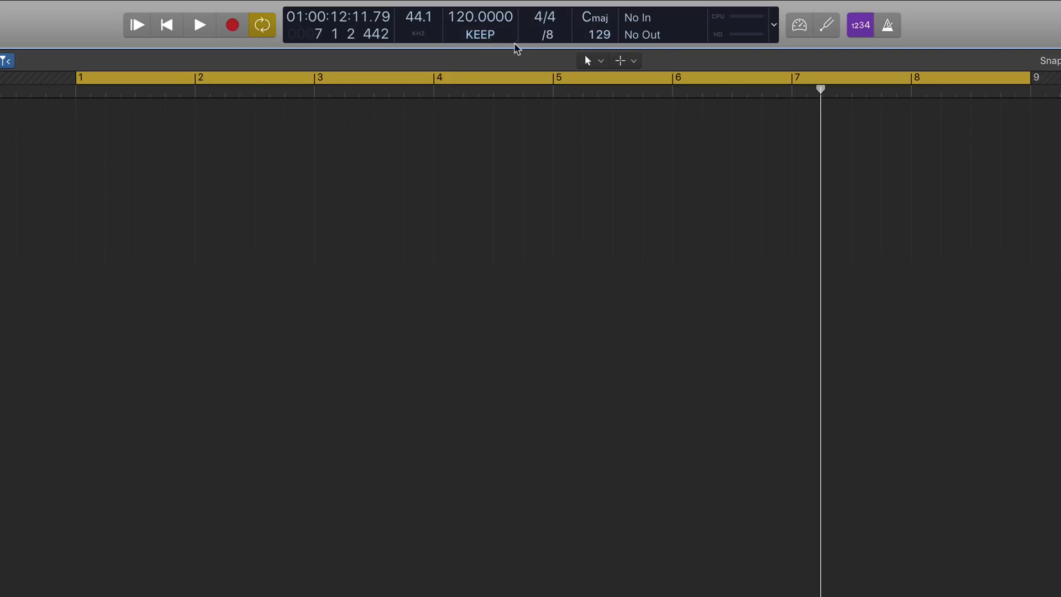
click(482, 37)
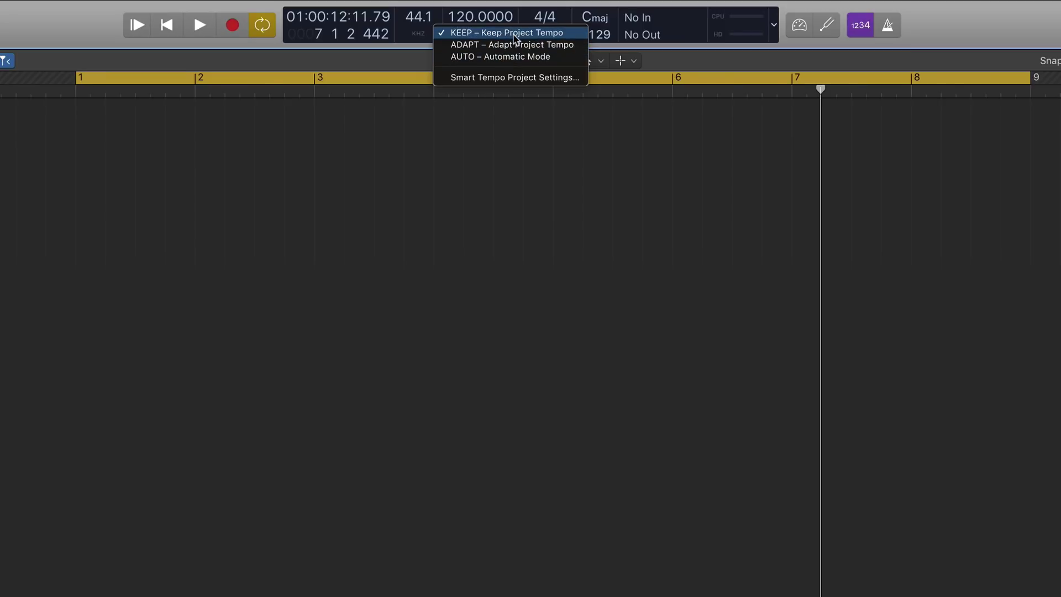
click(514, 33)
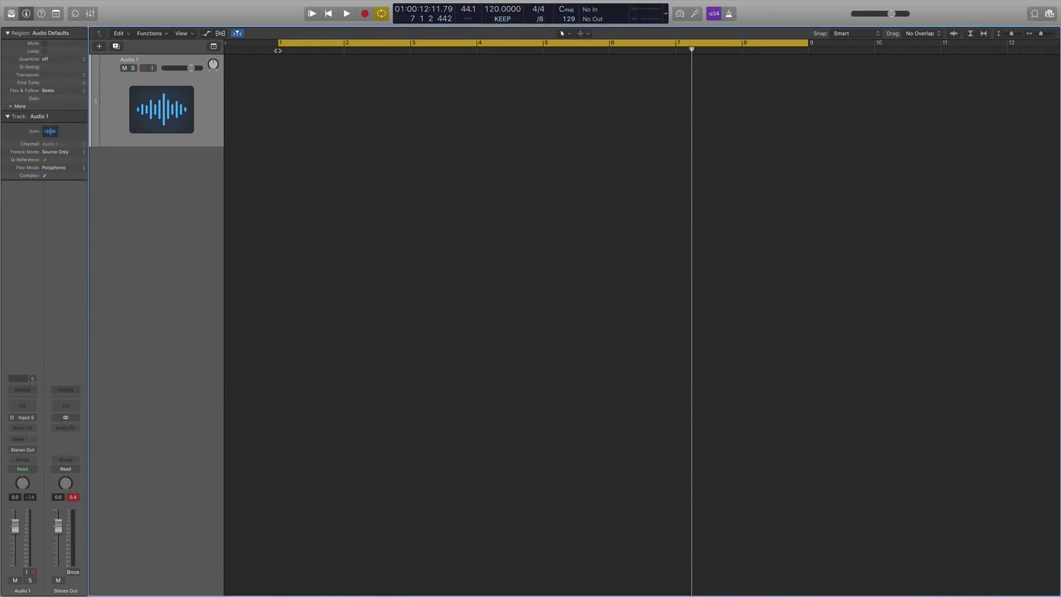
click(278, 50)
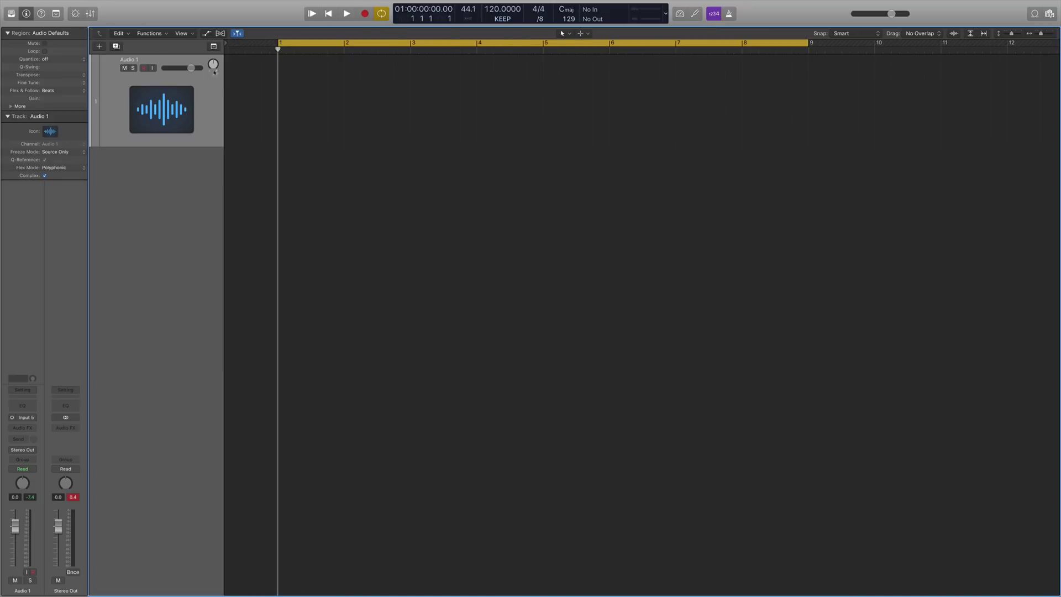
- Arm Audio 1 and record a clap take across bars 1–7, then stop
click(144, 69)
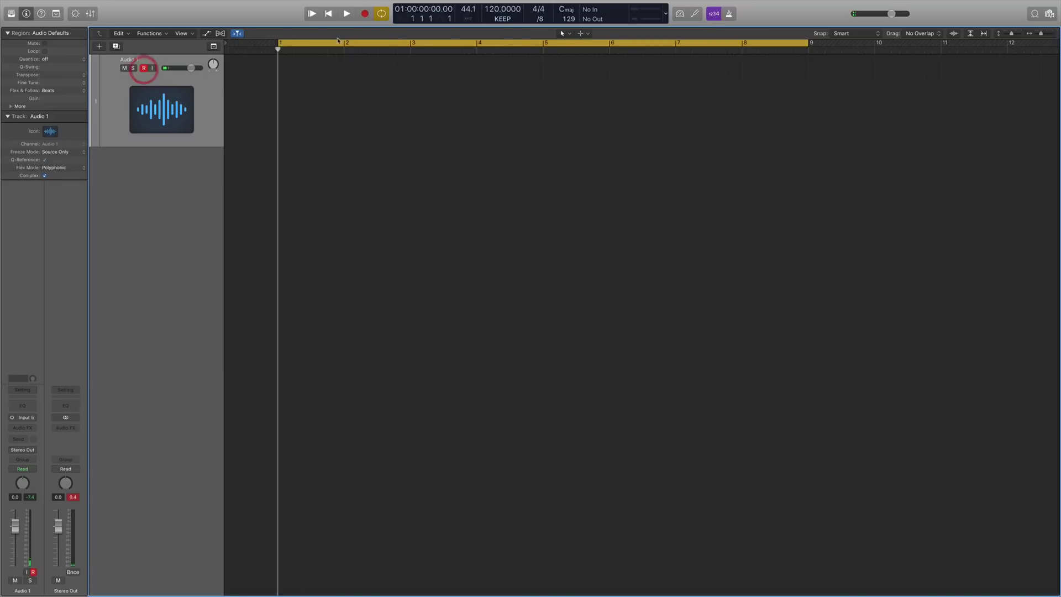
click(365, 14)
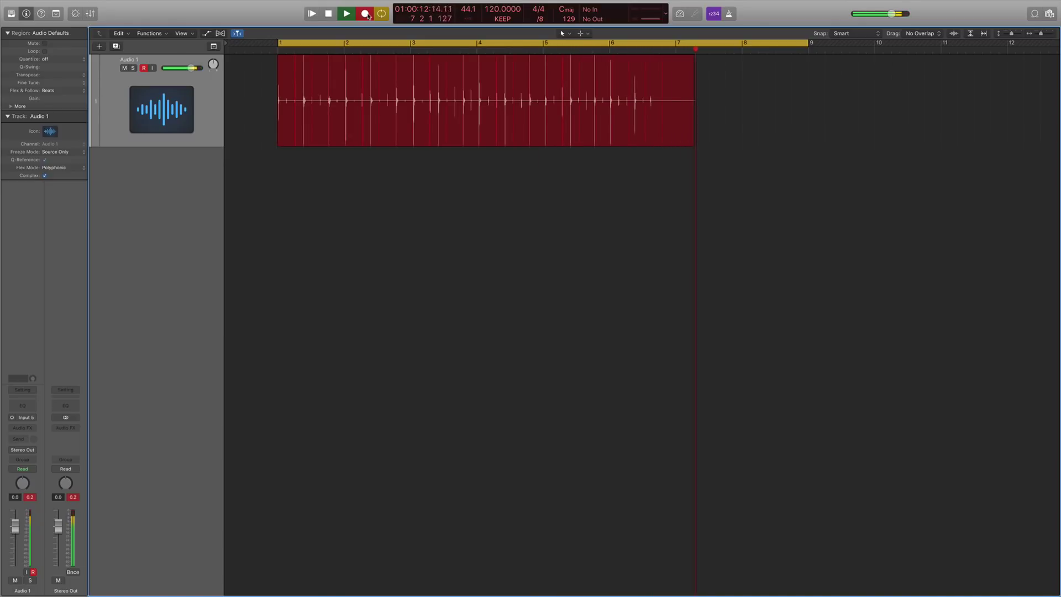
key(space)
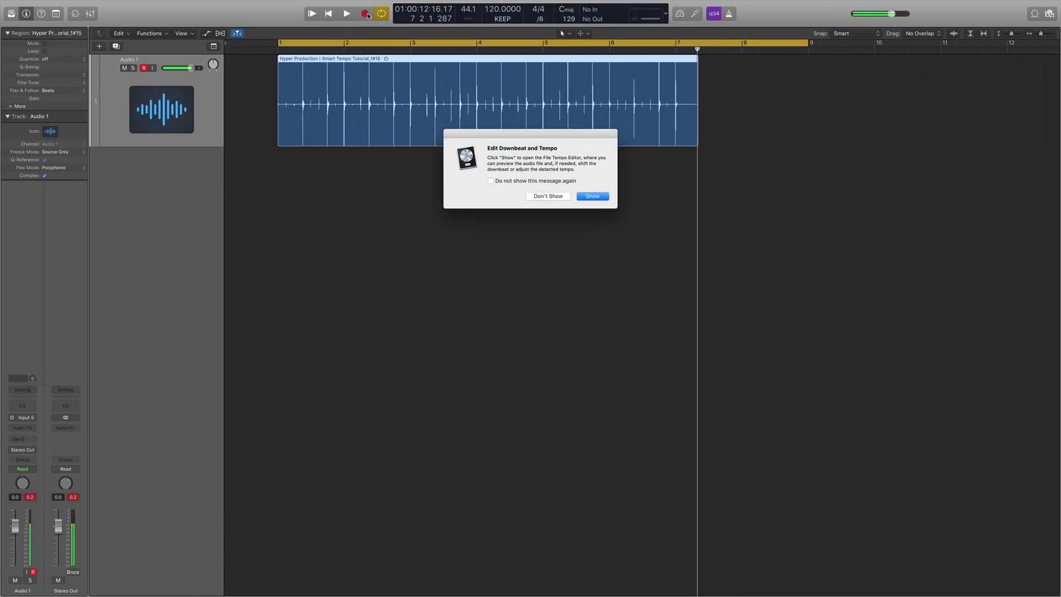
- Inspect the take's detected tempo in an enlarged File Tempo editor with Quick Help, then close both
click(594, 198)
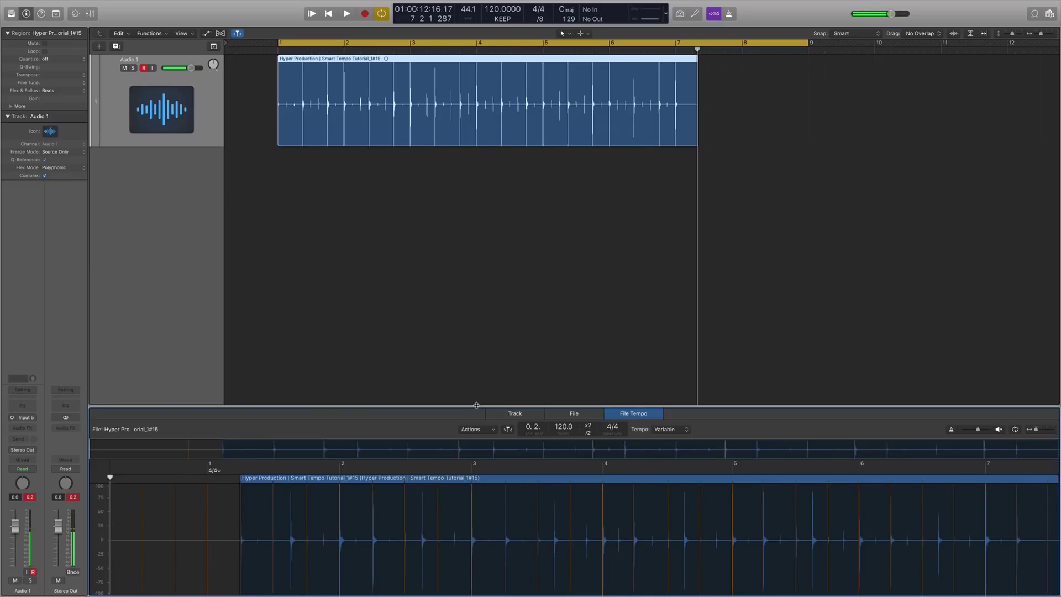
drag(477, 405, 480, 389)
key(shift+slash)
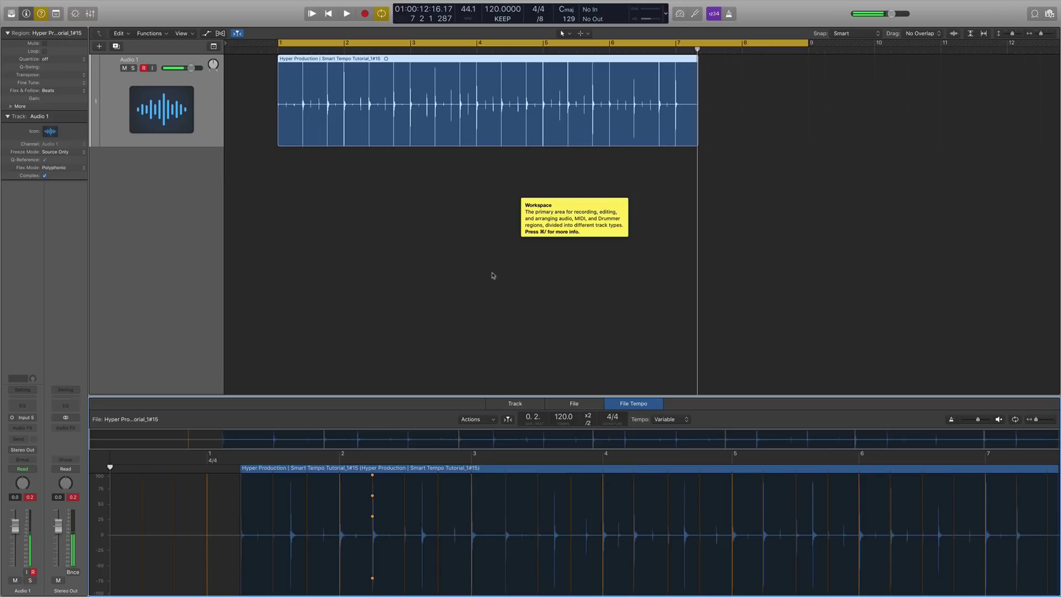
click(26, 13)
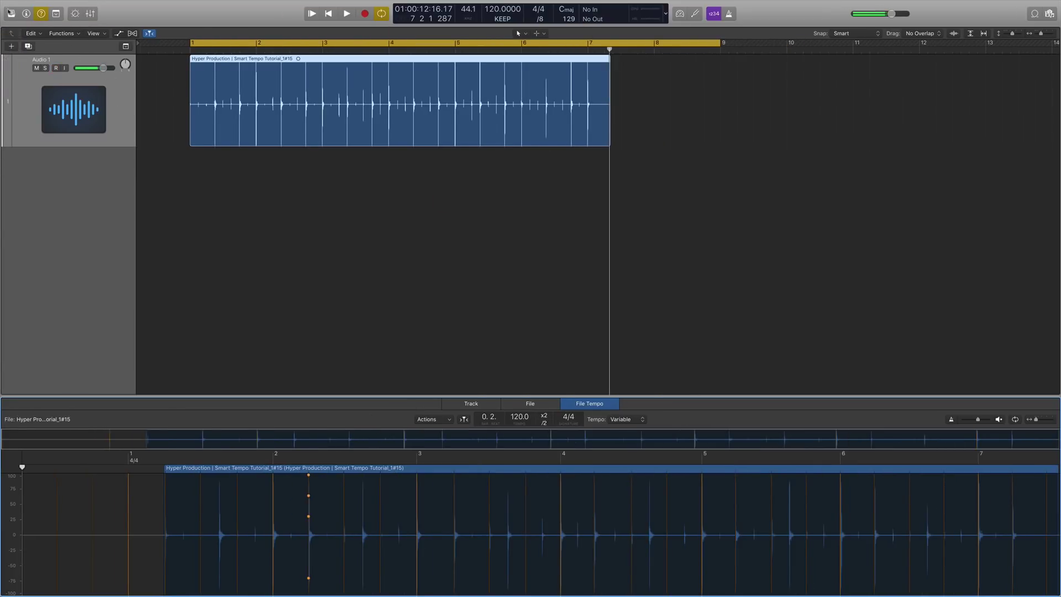
click(26, 14)
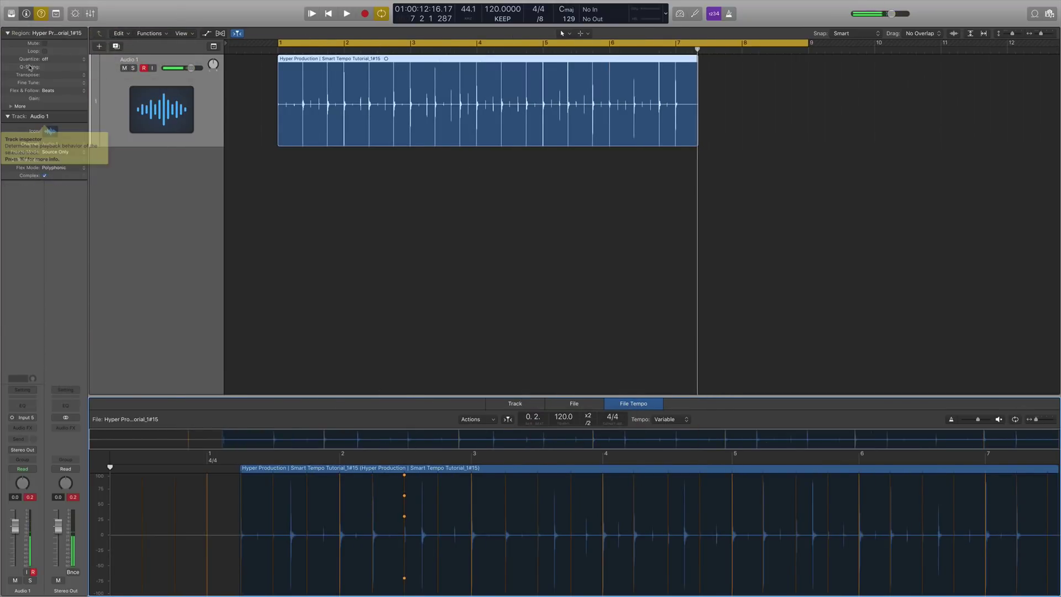
key(e)
key(shift+slash)
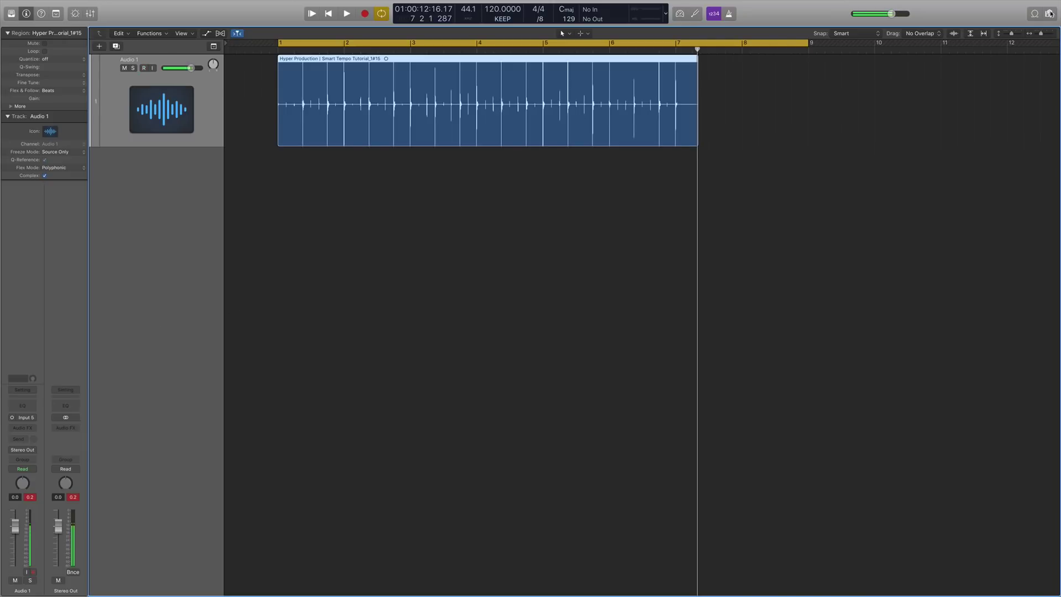
- Zoom in at bar 1 and play the clap take back with the metronome on
click(1050, 33)
scroll(598, 189, left, 3)
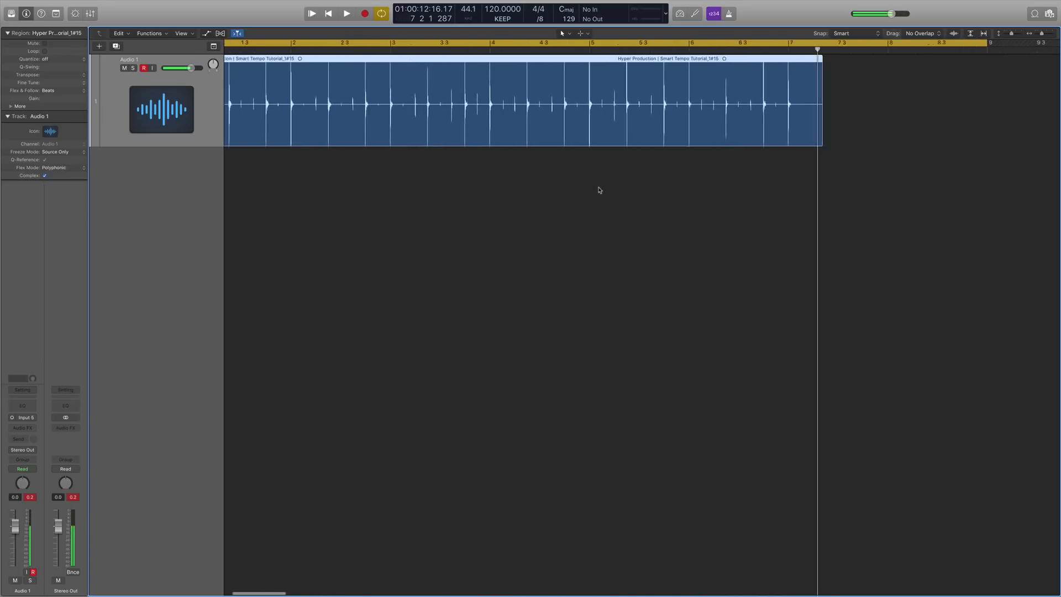
scroll(585, 187, left, 3)
click(143, 68)
click(143, 69)
key(space)
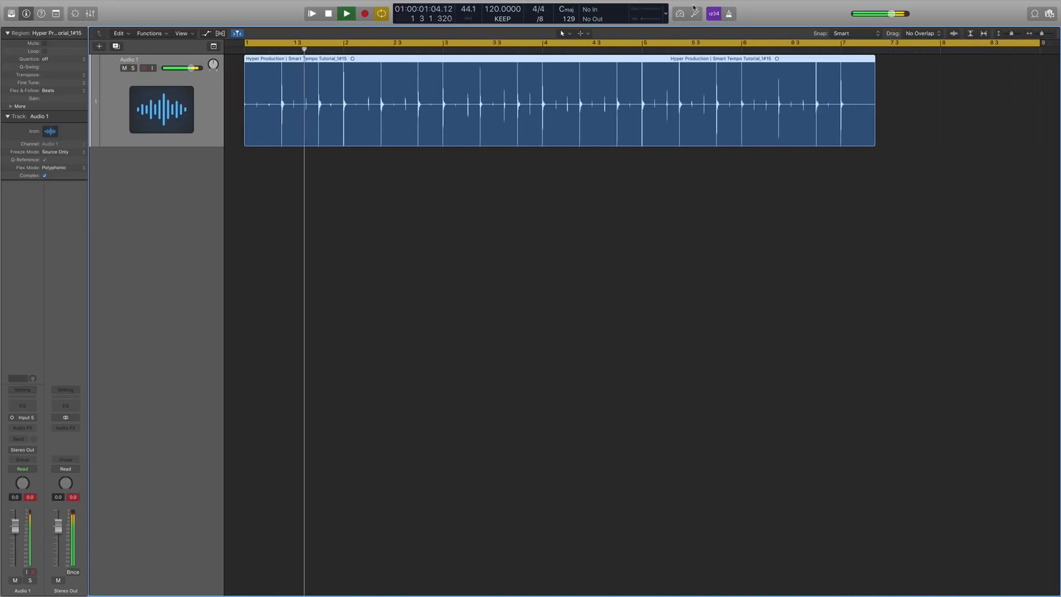
click(728, 14)
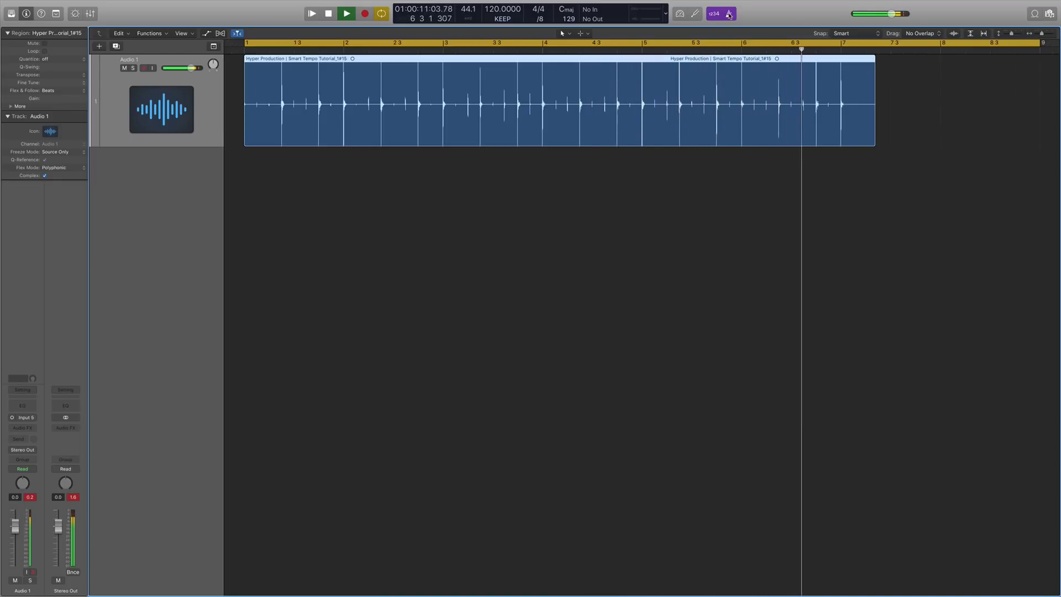
key(space)
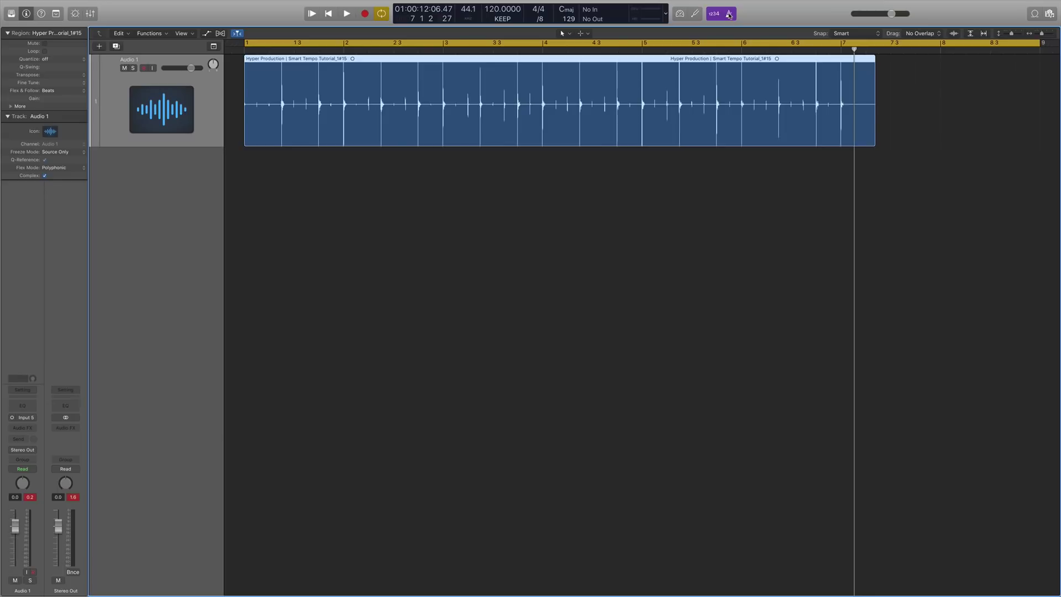
- Select the clap region and delete it
click(504, 197)
click(492, 121)
key(Delete)
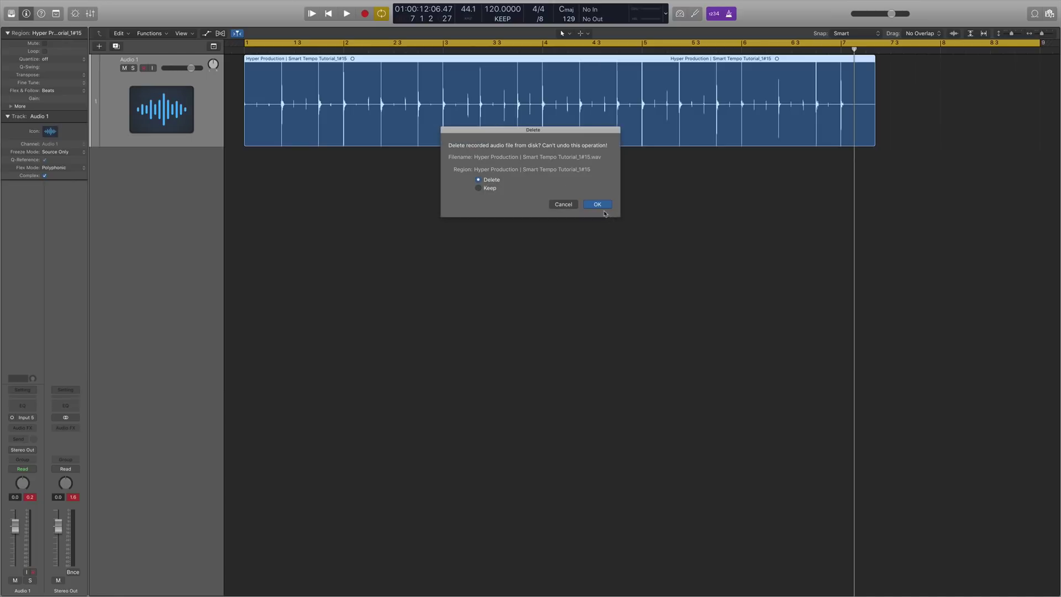
- Confirm deleting the clap audio file, then drag 140BPM Drum Loop.wav from Finder's Samples folder onto Audio 1
click(600, 207)
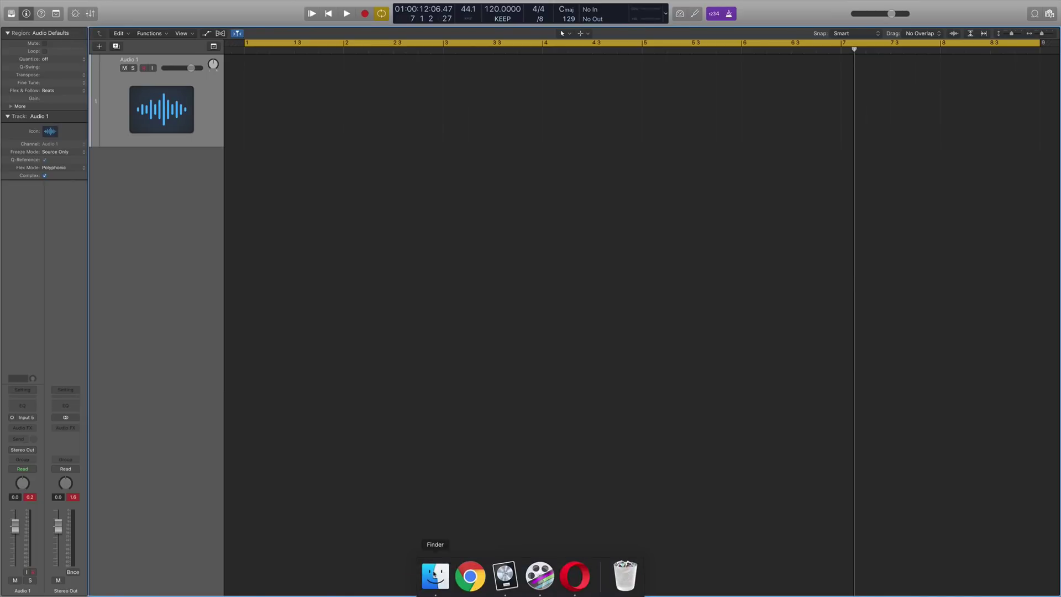
click(433, 578)
double_click(506, 145)
drag(677, 120, 588, 111)
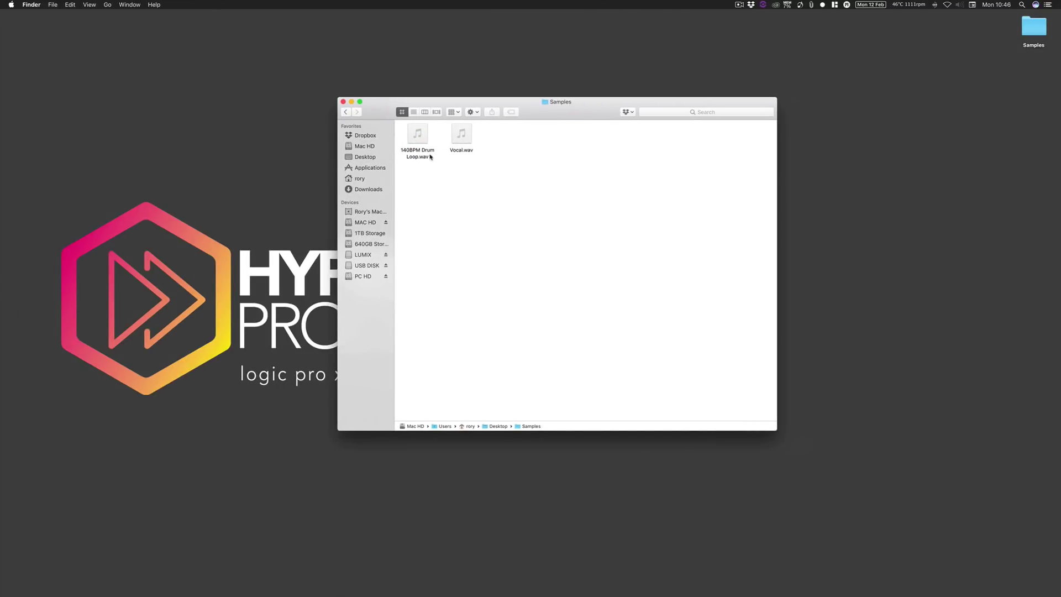
drag(417, 156, 253, 113)
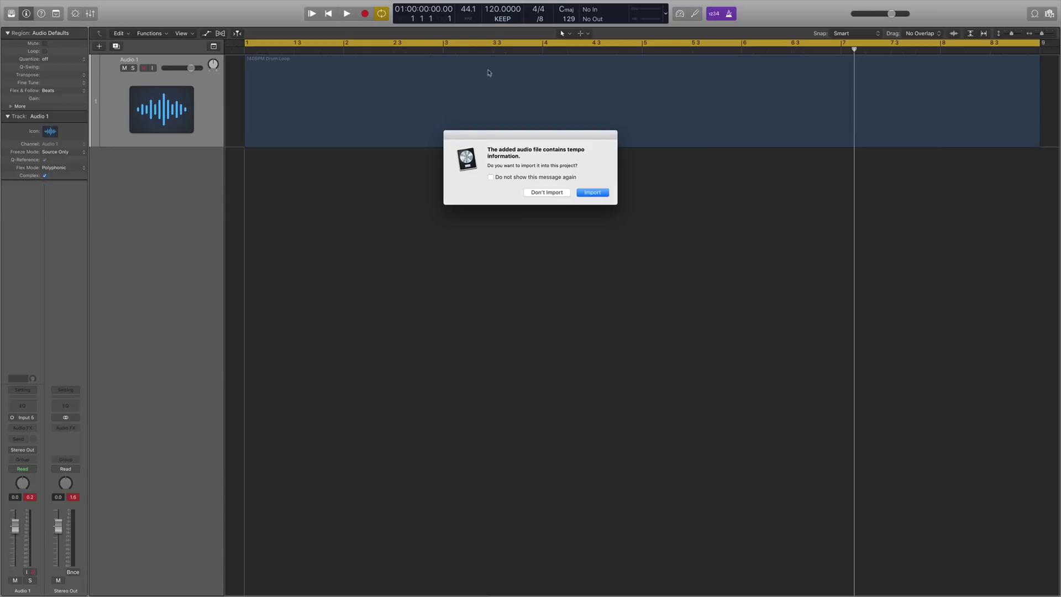
- Decline importing the loop's tempo, leaving a bars 1–9 region at 120 BPM
drag(535, 137, 534, 170)
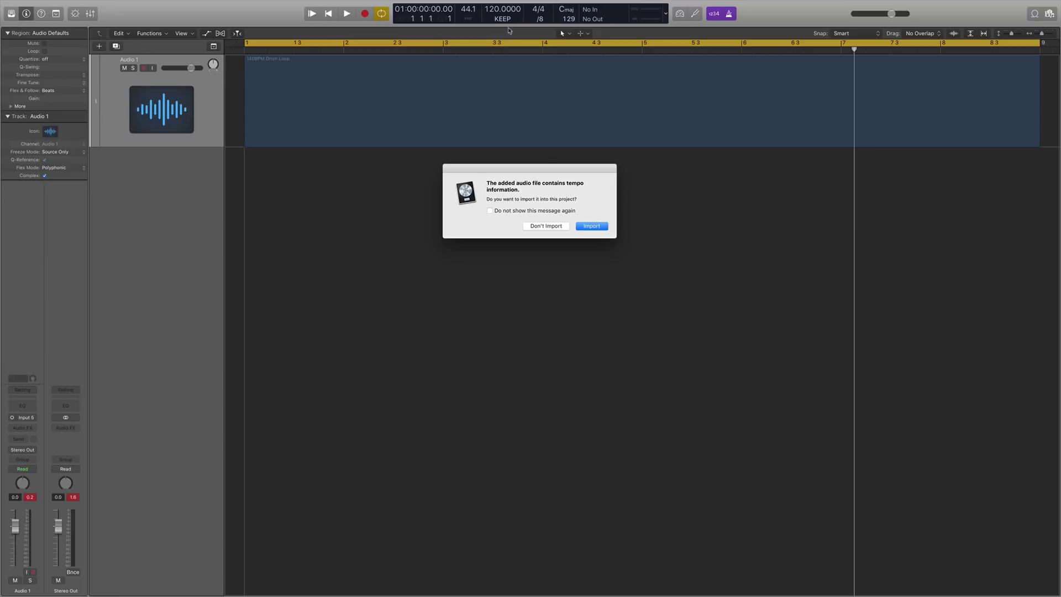
click(544, 227)
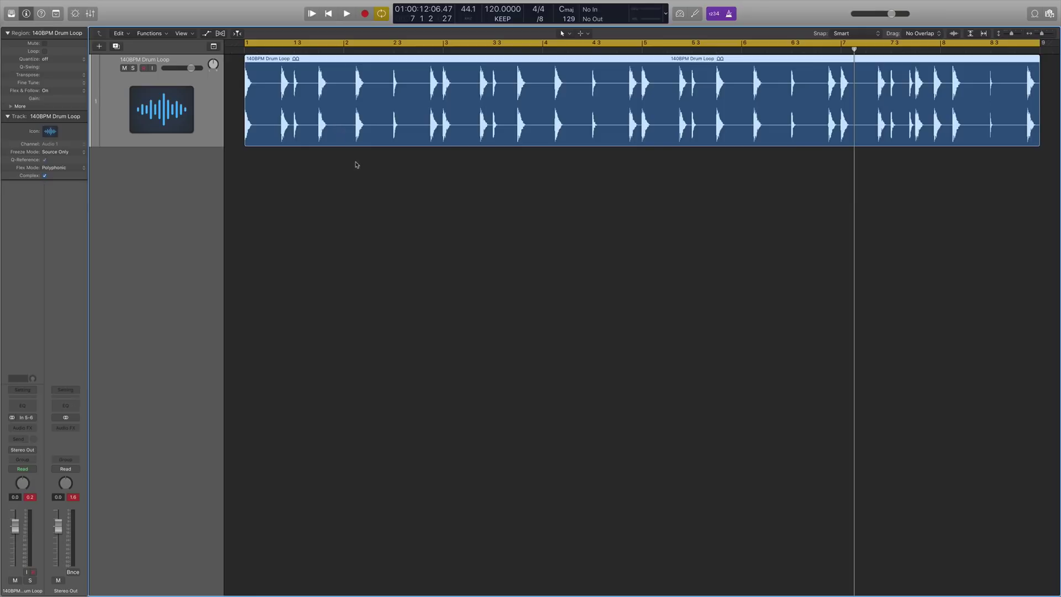
- Play the drum loop, then lower the project tempo to 110 and then 88 BPM
key(space)
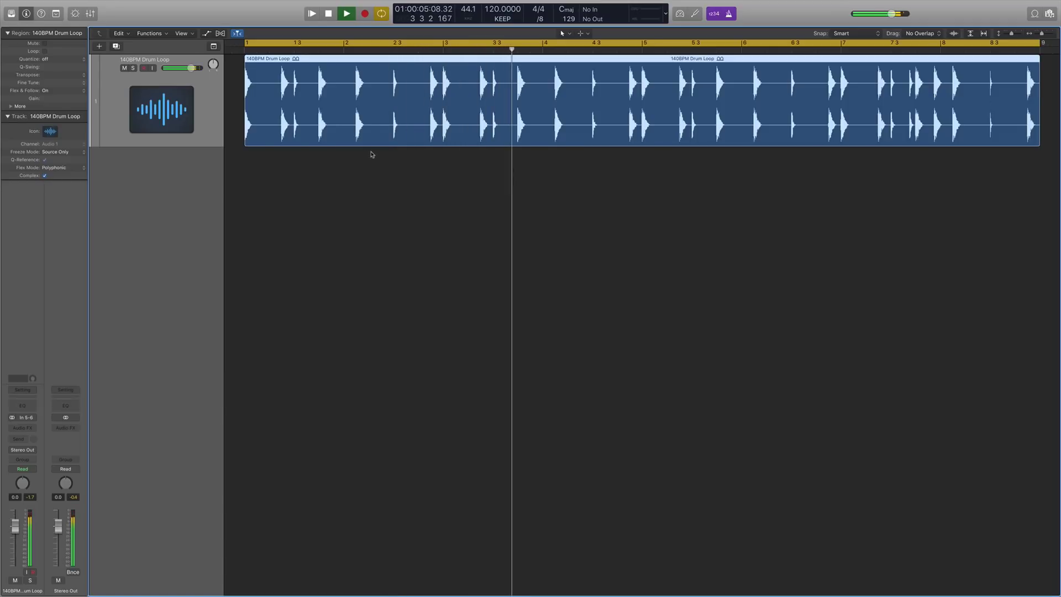
key(space)
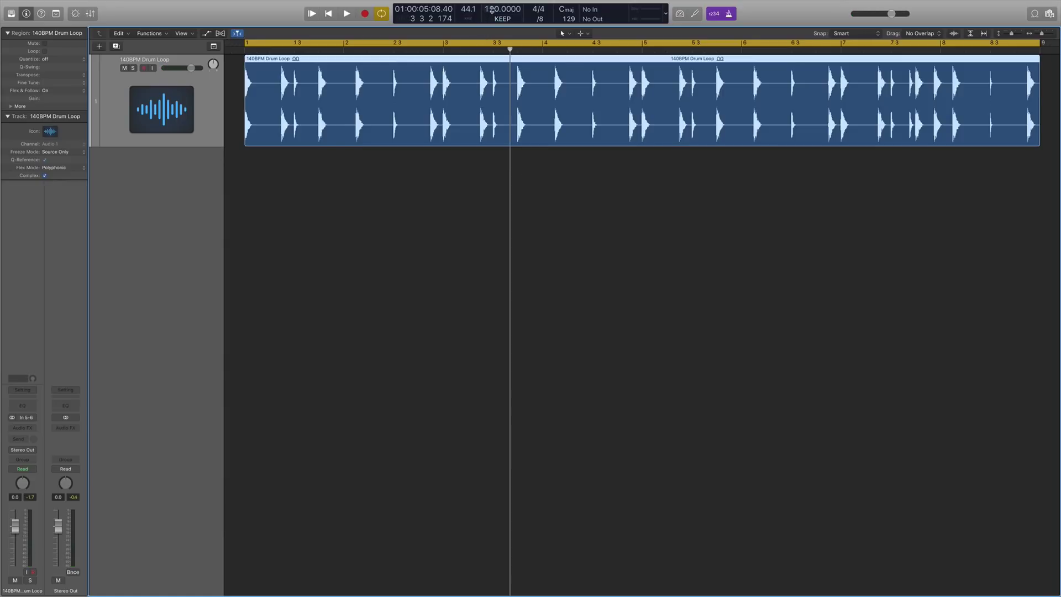
drag(502, 9, 502, 30)
key(space)
drag(491, 16, 494, 39)
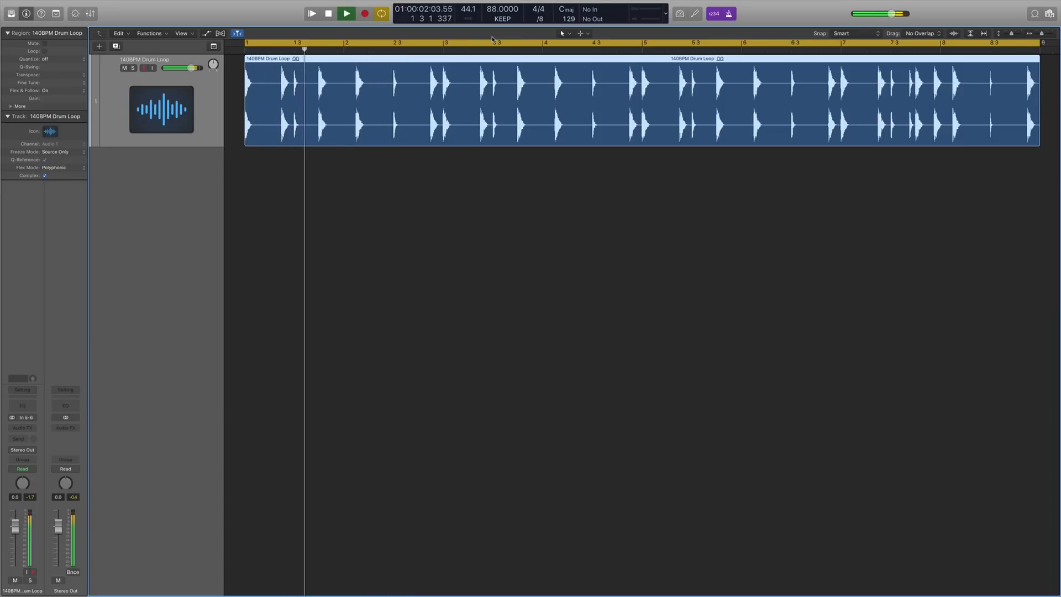
key(space)
- Raise the tempo to 160 BPM, play the loop again, and reselect its regions
drag(500, 9, 500, 0)
key(space)
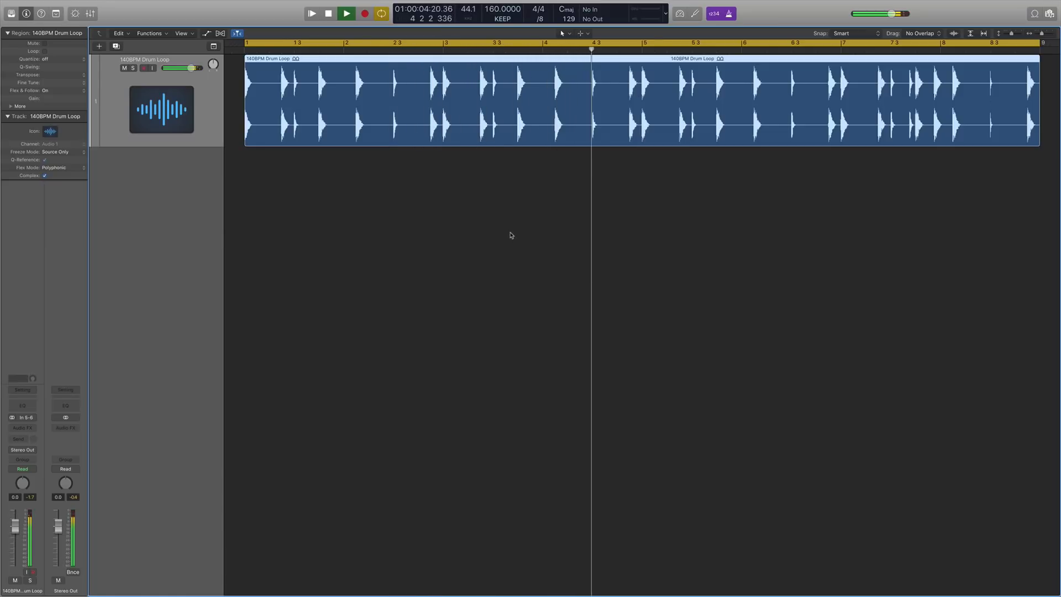
key(space)
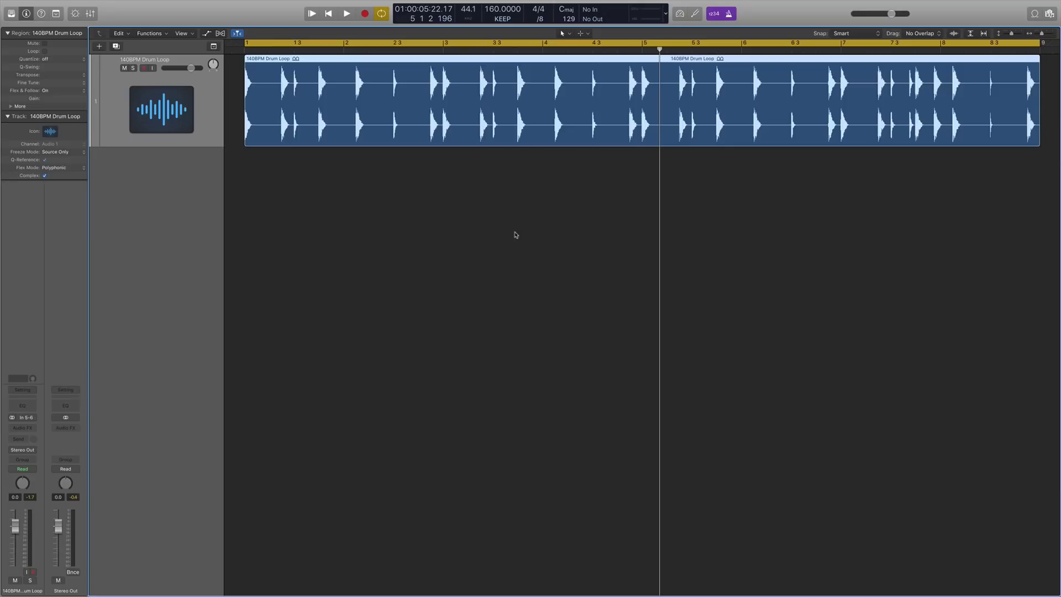
click(547, 213)
click(581, 131)
click(564, 183)
click(571, 111)
- Delete both drum loop regions and rename the track to Clap
click(569, 192)
click(570, 120)
key(Delete)
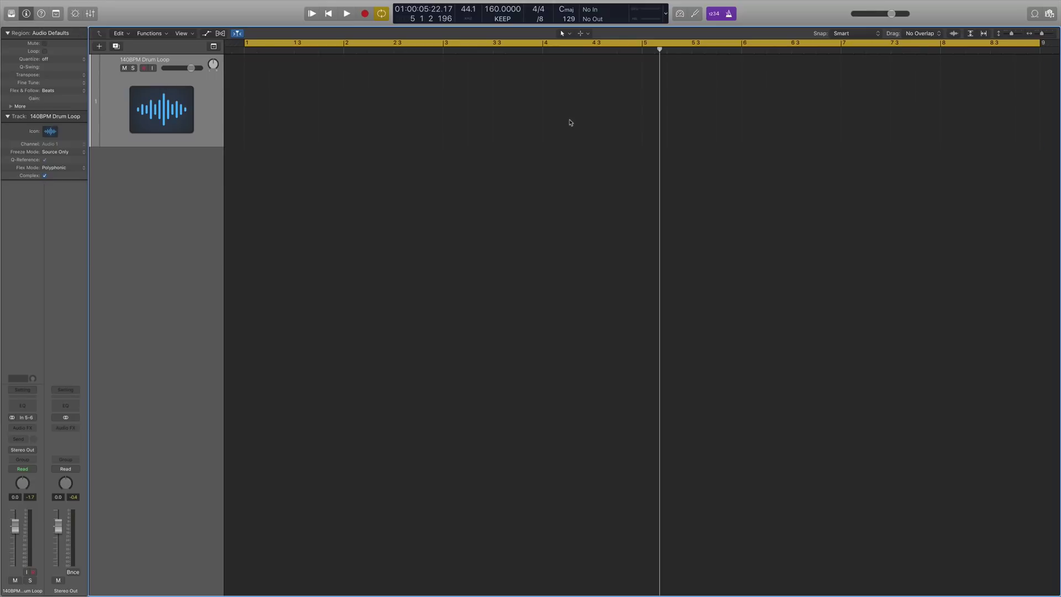
double_click(145, 58)
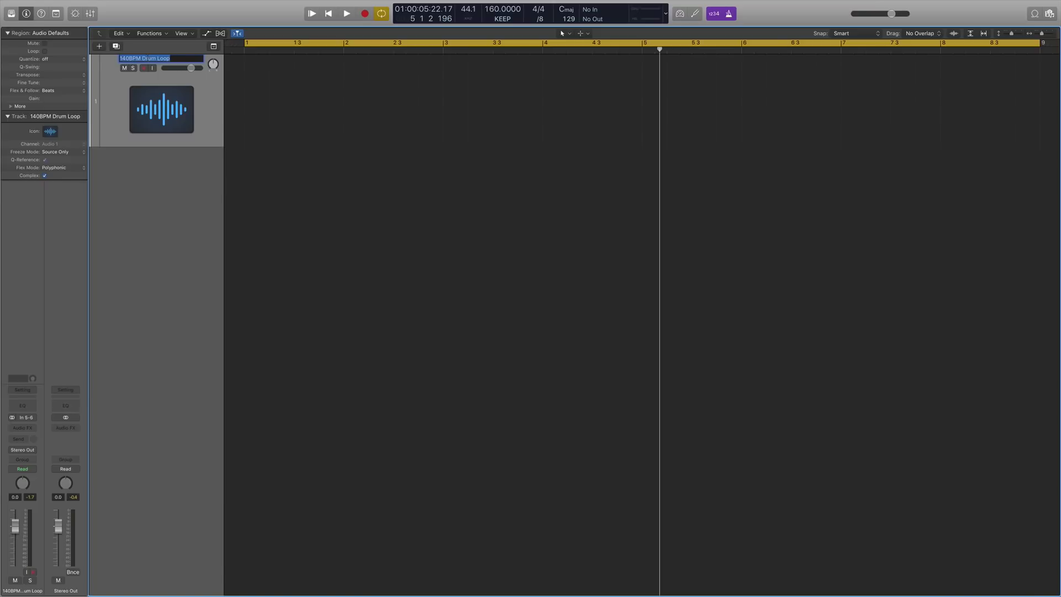
key(Return)
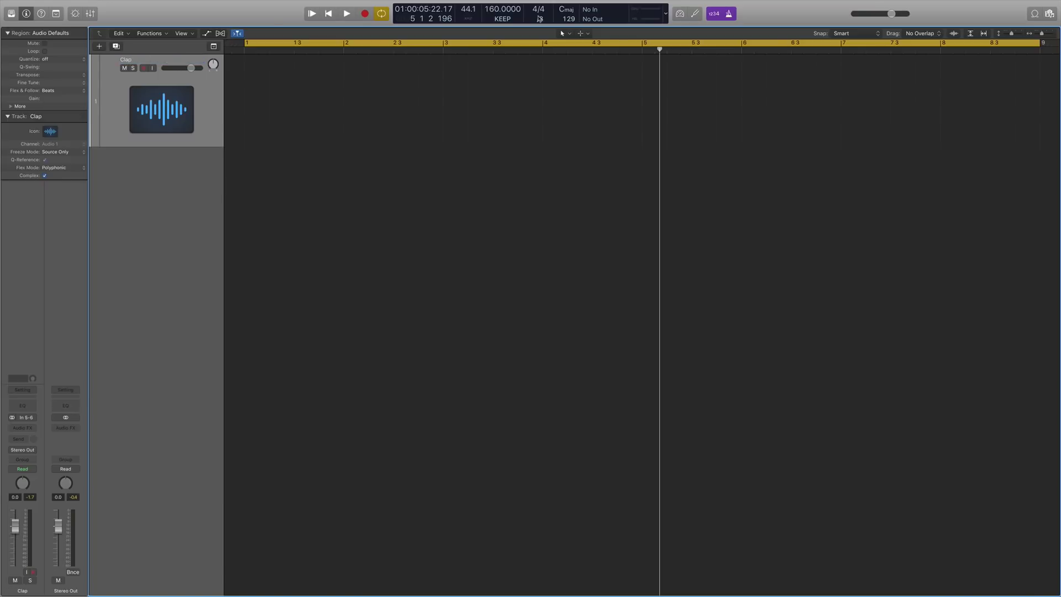
- Set the tempo display division to /8, switch Smart Tempo to ADAPT, and show the Tempo global track
drag(540, 18, 540, 24)
click(502, 18)
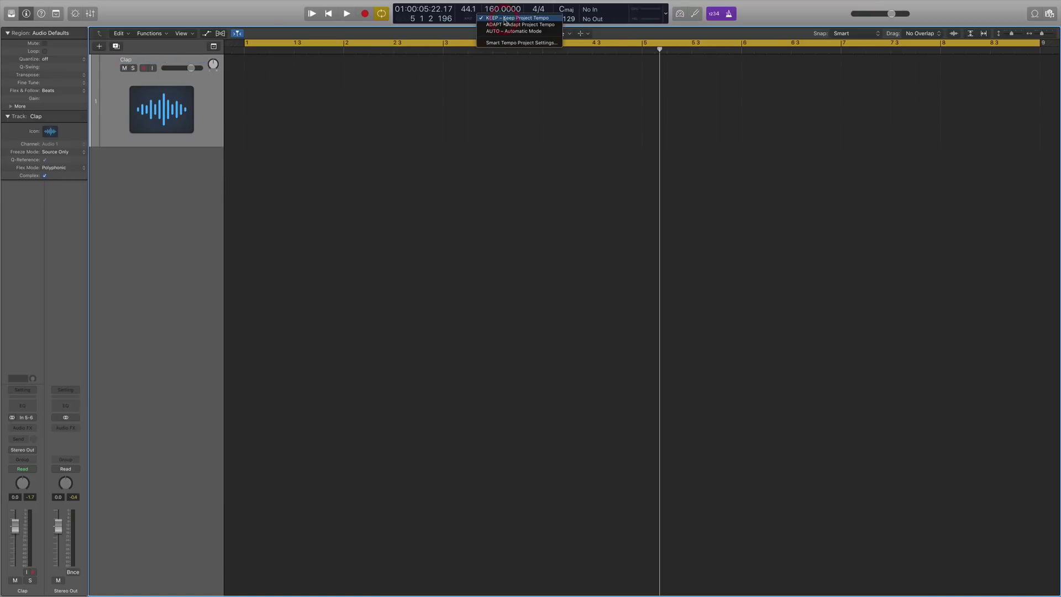
click(506, 25)
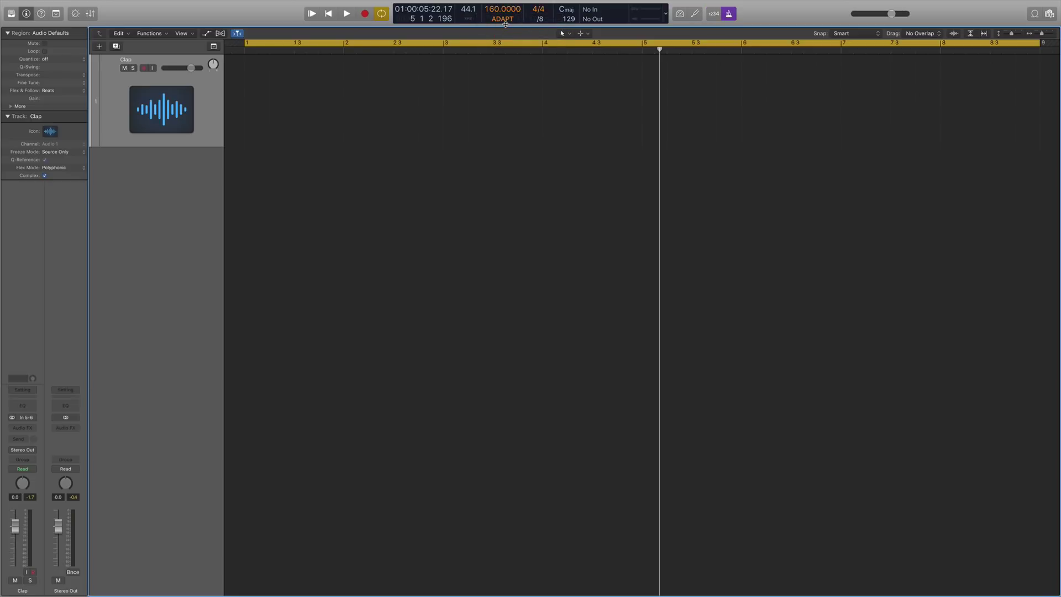
click(214, 47)
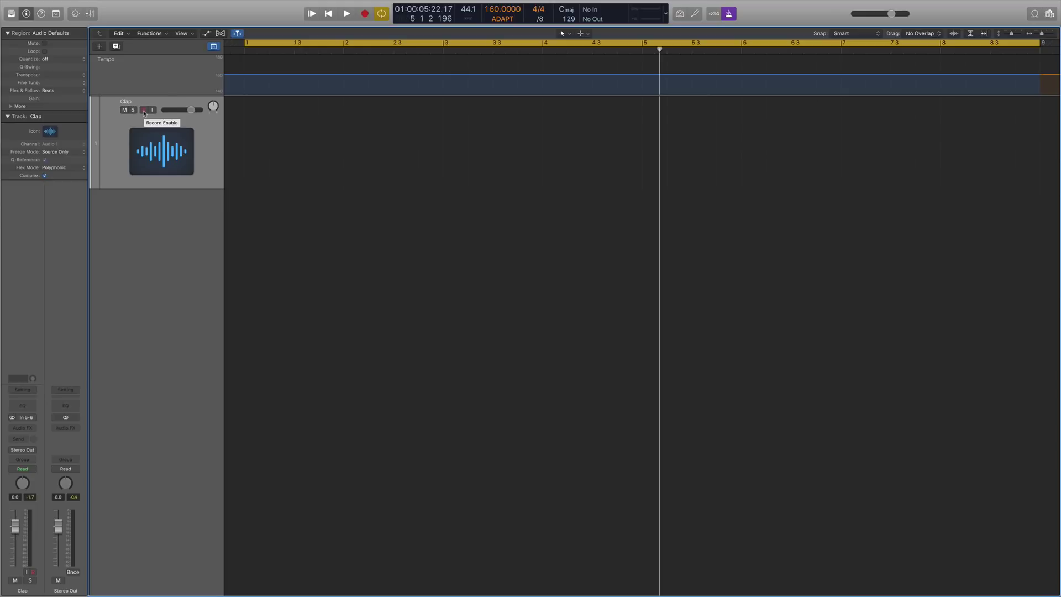
- Record the Clap#02 take and permanently dismiss the Edit Downbeat and Tempo prompt
click(365, 13)
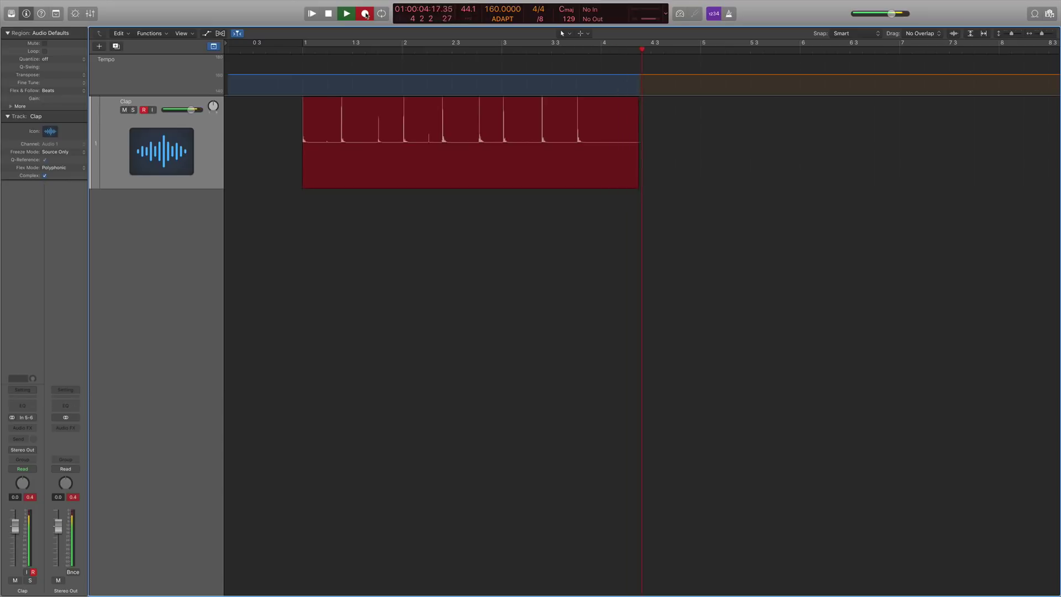
key(space)
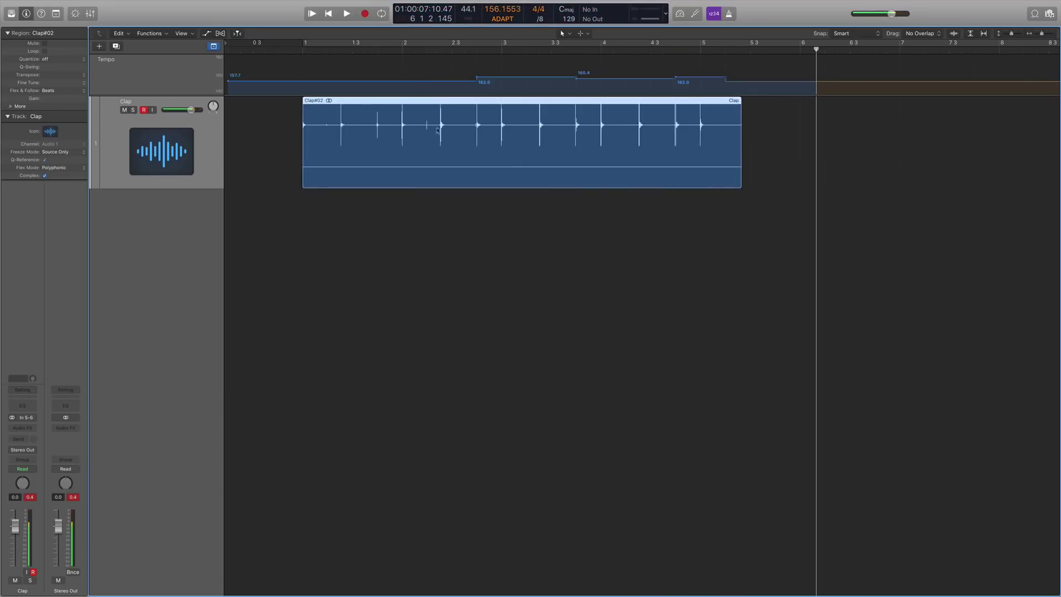
click(548, 196)
- Flatten the tempo curve to a steady 162 BPM and play the take from bar 1
drag(675, 78, 303, 78)
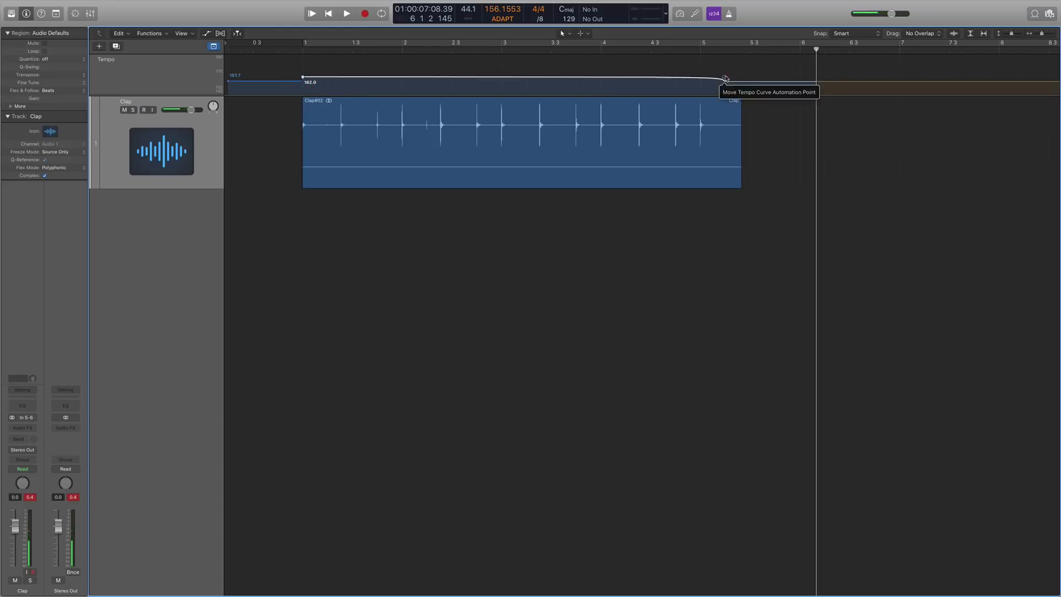
click(755, 76)
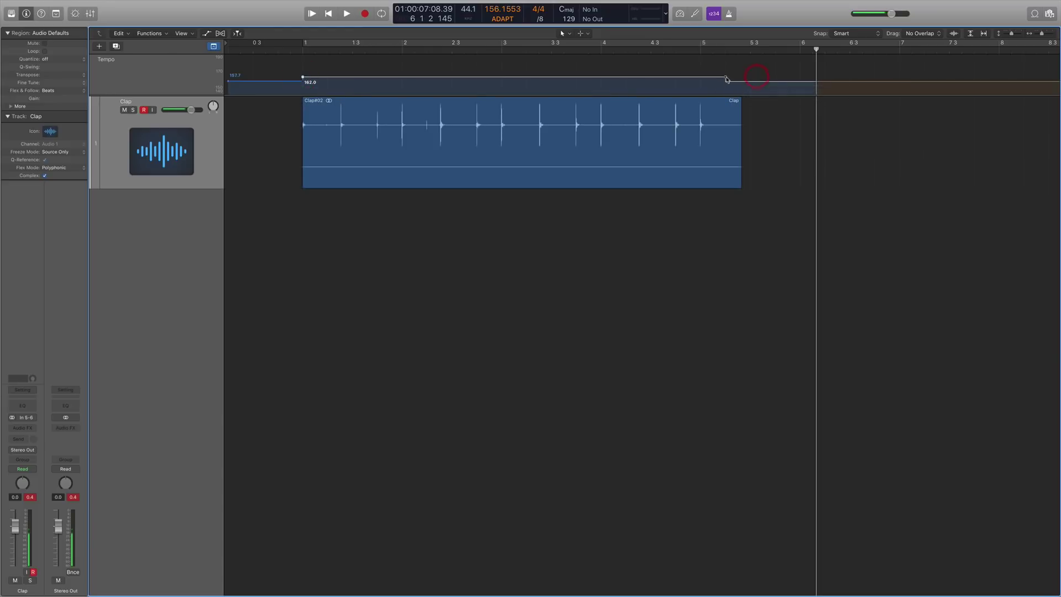
click(756, 76)
double_click(298, 49)
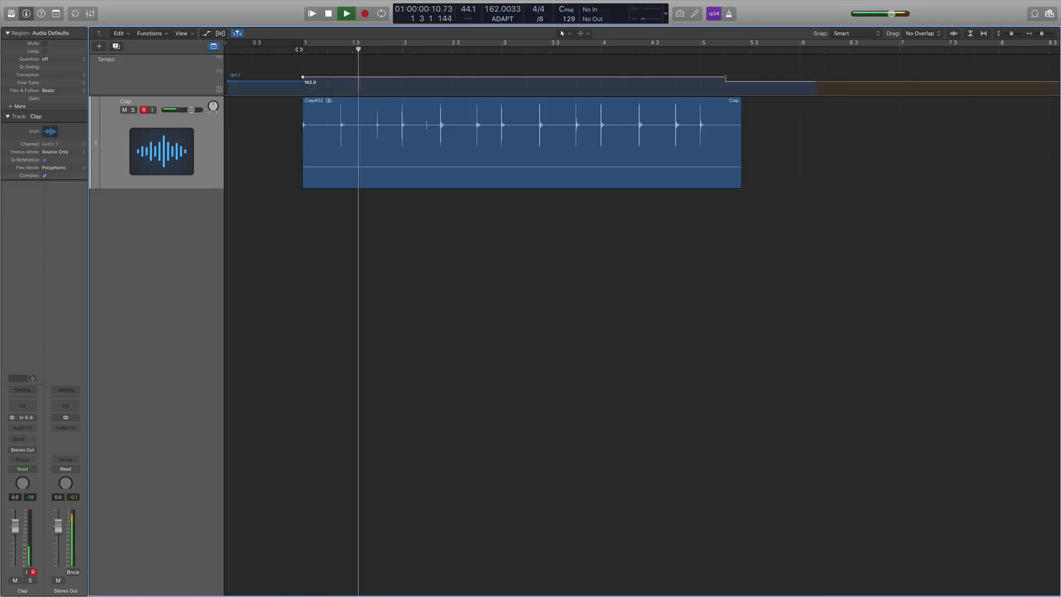
key(space)
- Switch the track input to mono, replay with the metronome, then delete the Clap#02 region
click(12, 418)
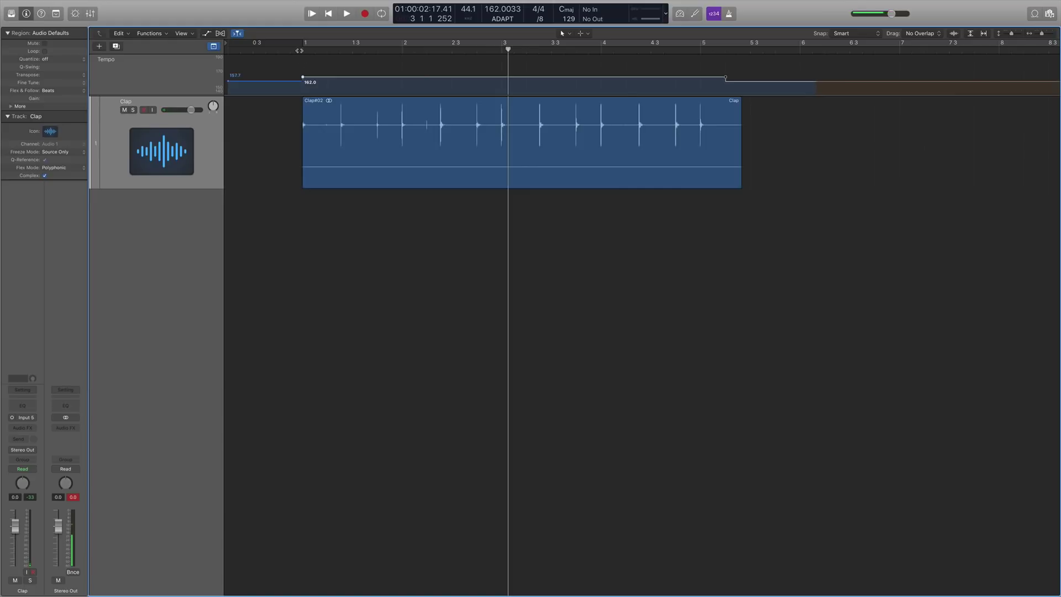
double_click(298, 50)
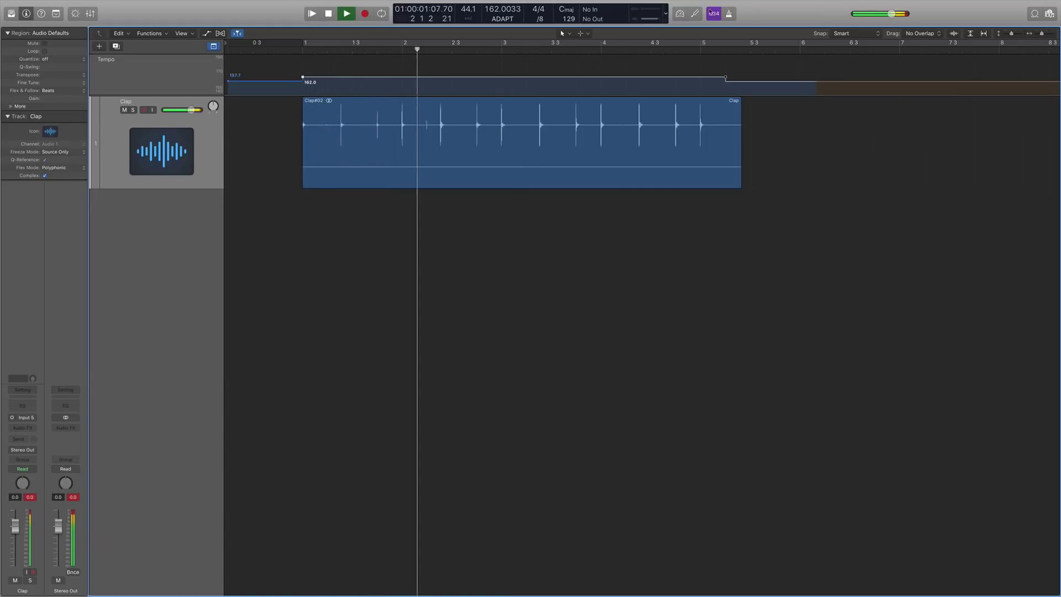
click(729, 14)
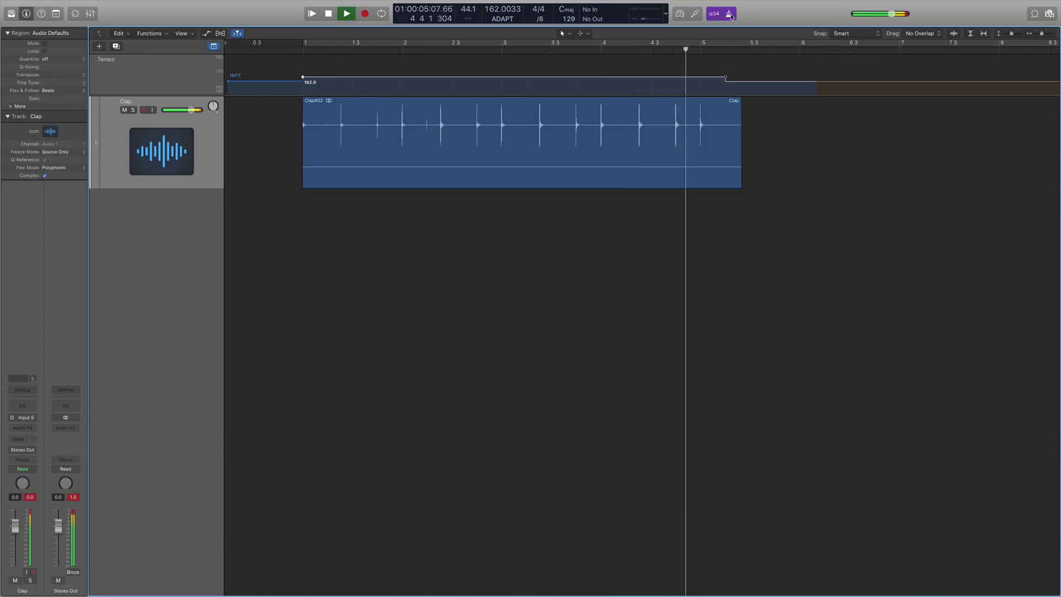
key(space)
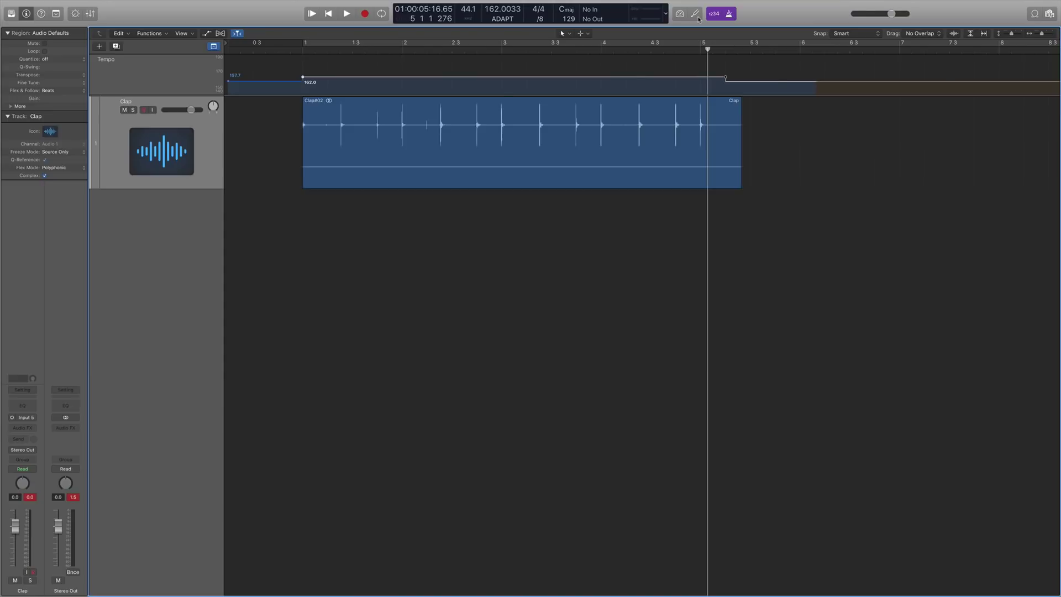
click(512, 141)
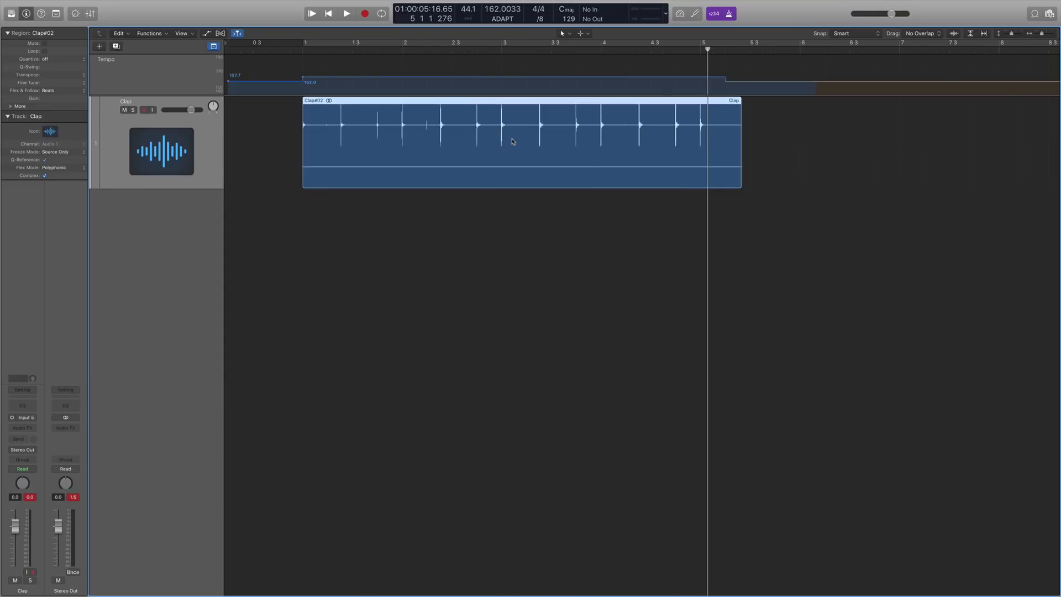
key(Delete)
- Confirm deleting the Clap#02 audio file and switch Smart Tempo to AUTO
click(595, 202)
click(502, 18)
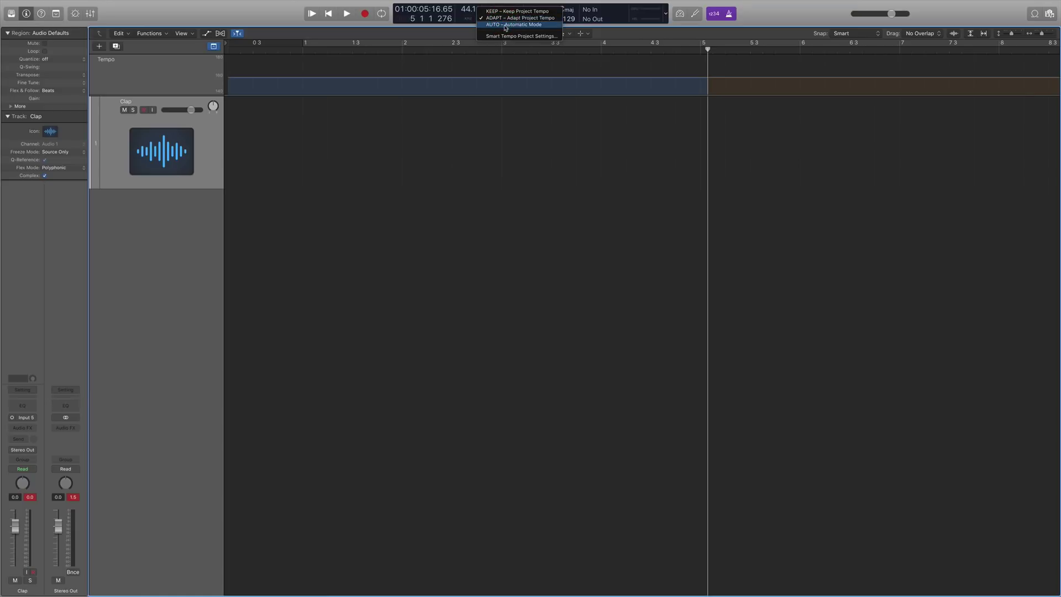
click(505, 26)
- With Cycle on, record a new clap take, Clap#03, on the armed Clap track from bar 1
click(345, 44)
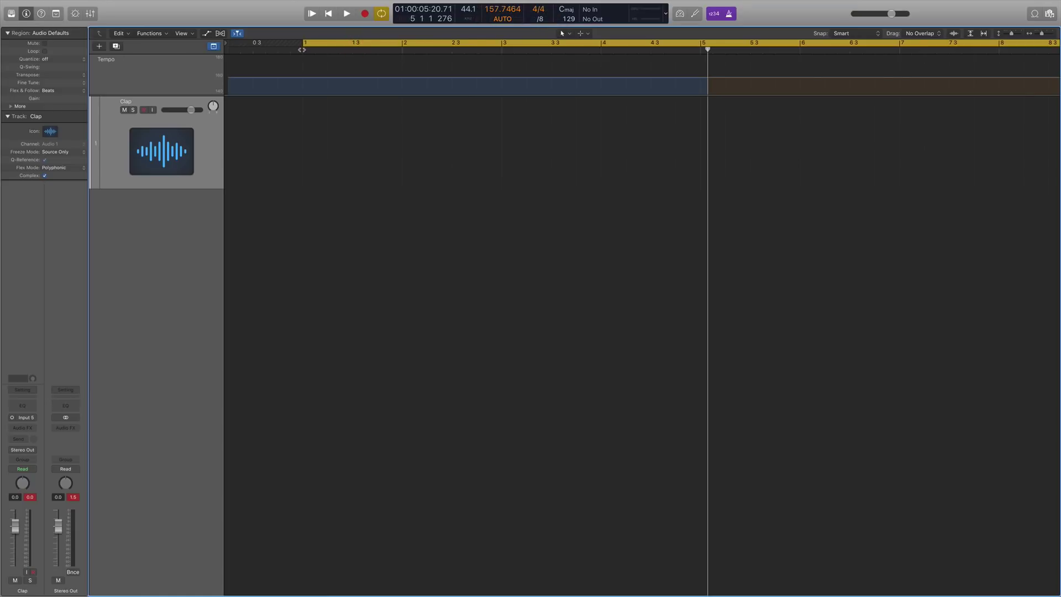
key(Return)
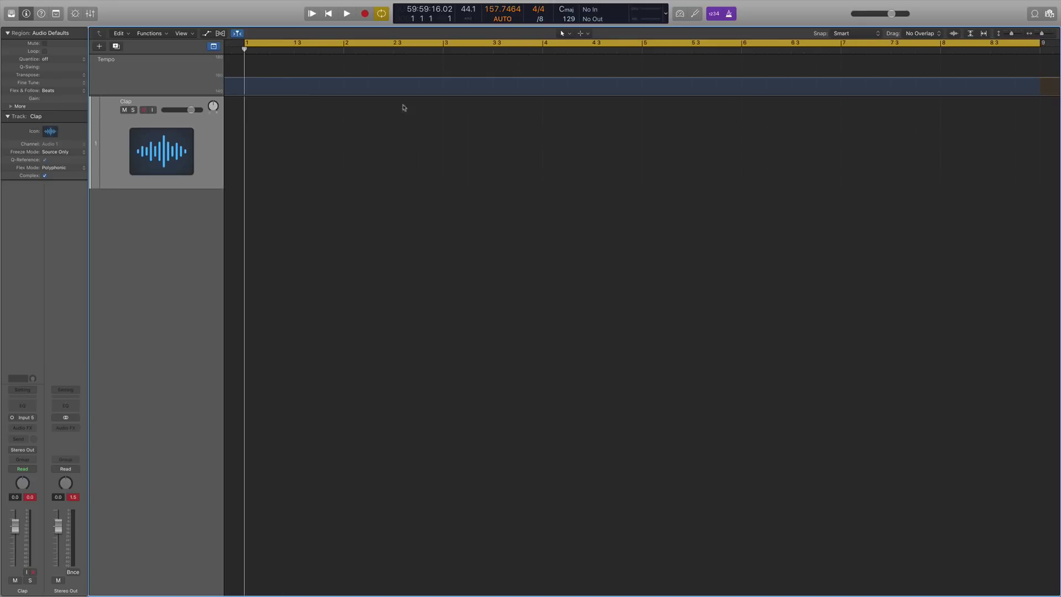
click(144, 110)
click(366, 14)
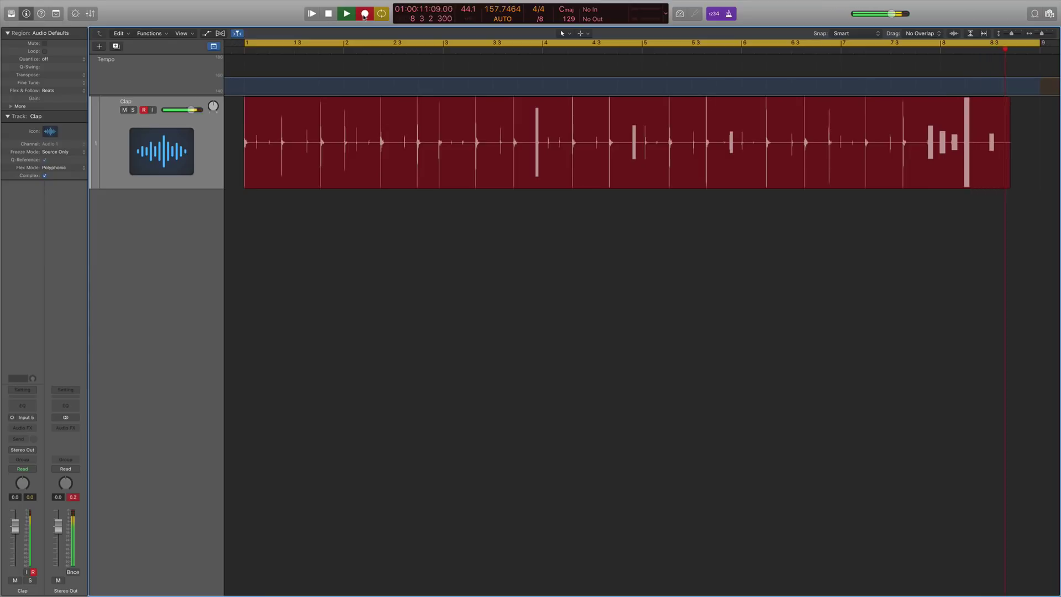
key(space)
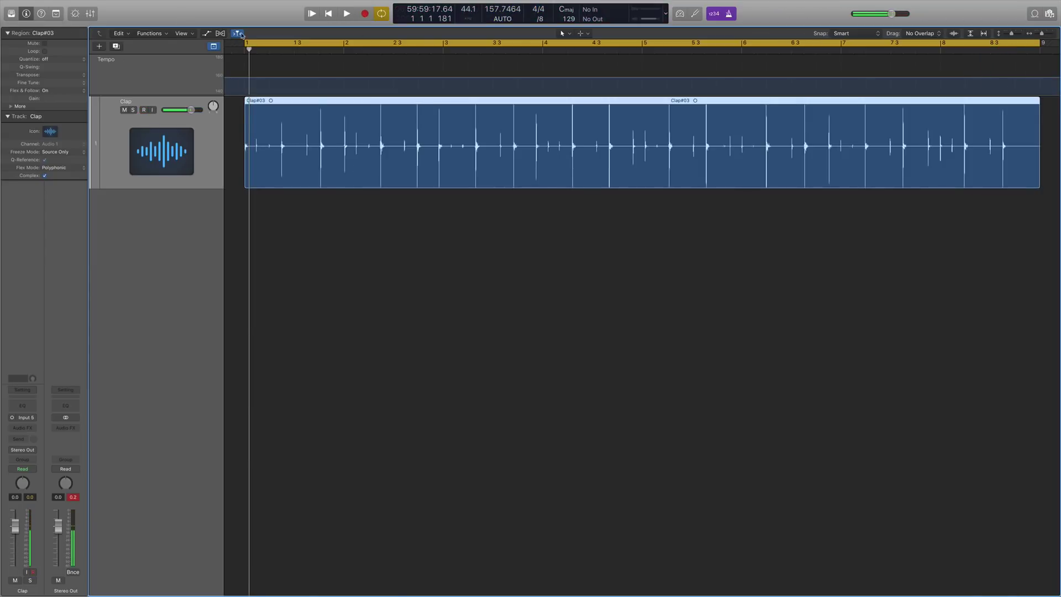
- Move the playhead to bar 1, set Smart Tempo to KEEP, and select the Clap#03 region
click(243, 49)
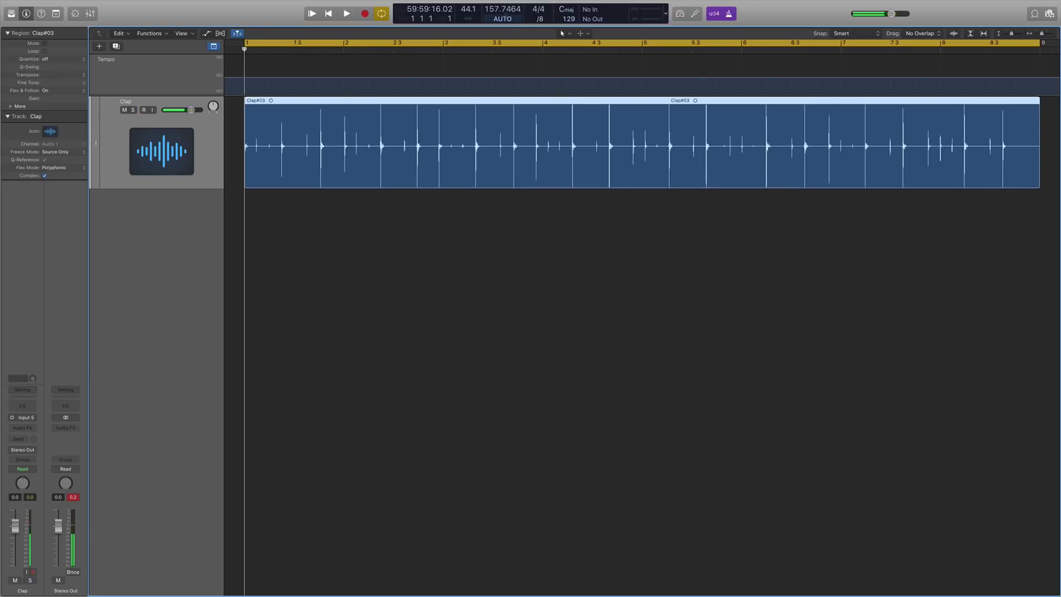
click(503, 19)
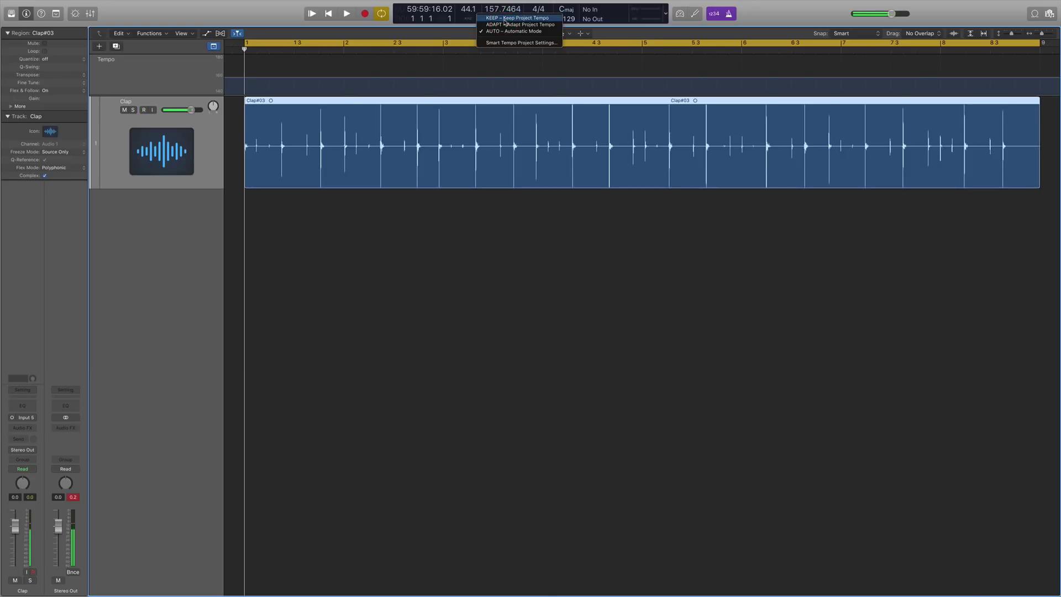
click(504, 19)
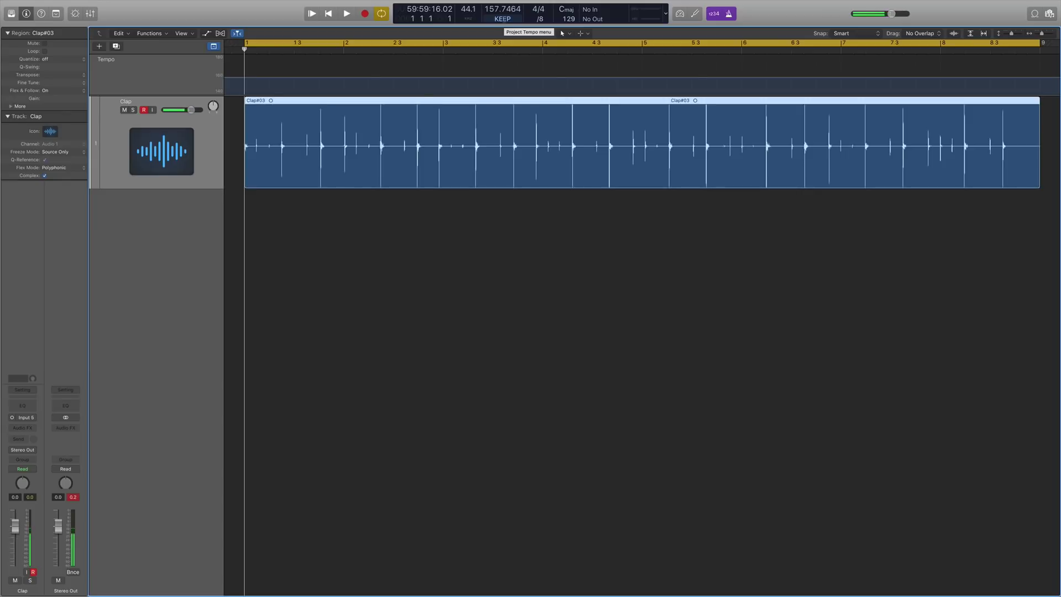
click(458, 249)
click(365, 152)
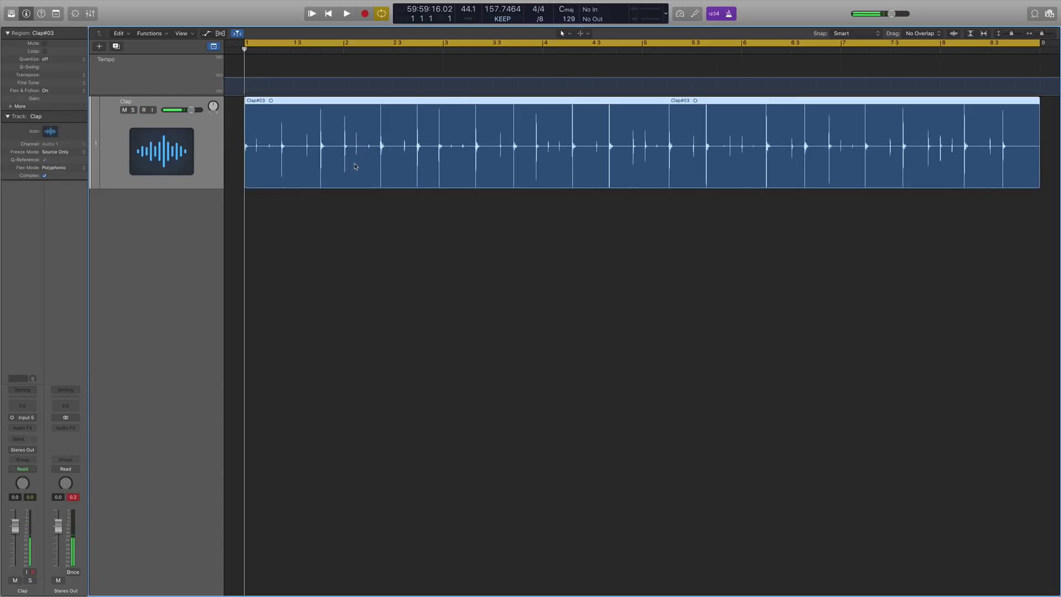
- Delete Clap#03 and its audio file from disk, then set Smart Tempo to ADAPT
key(Delete)
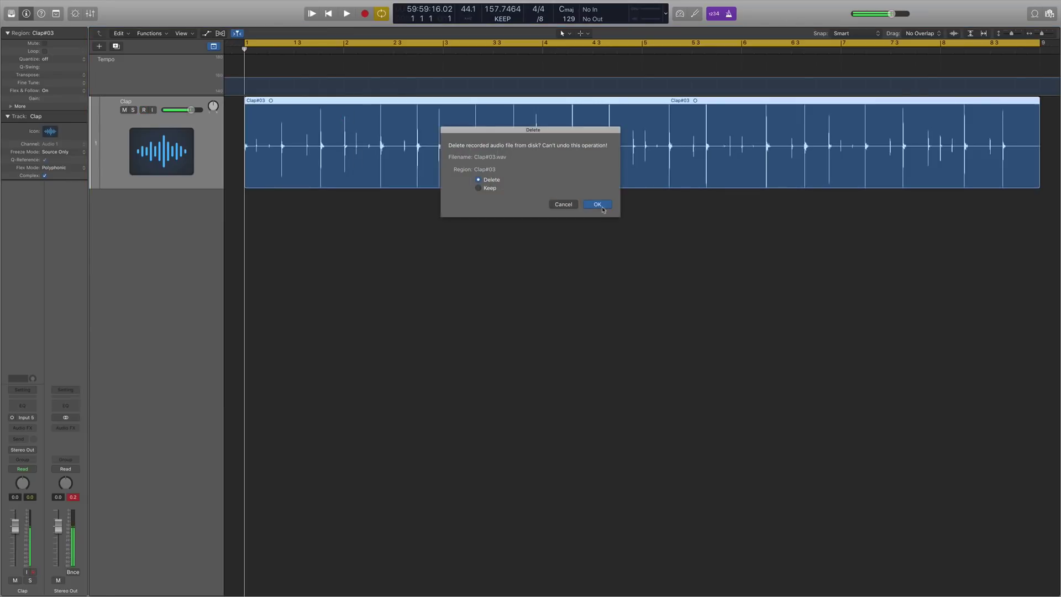
click(597, 204)
click(502, 18)
click(506, 28)
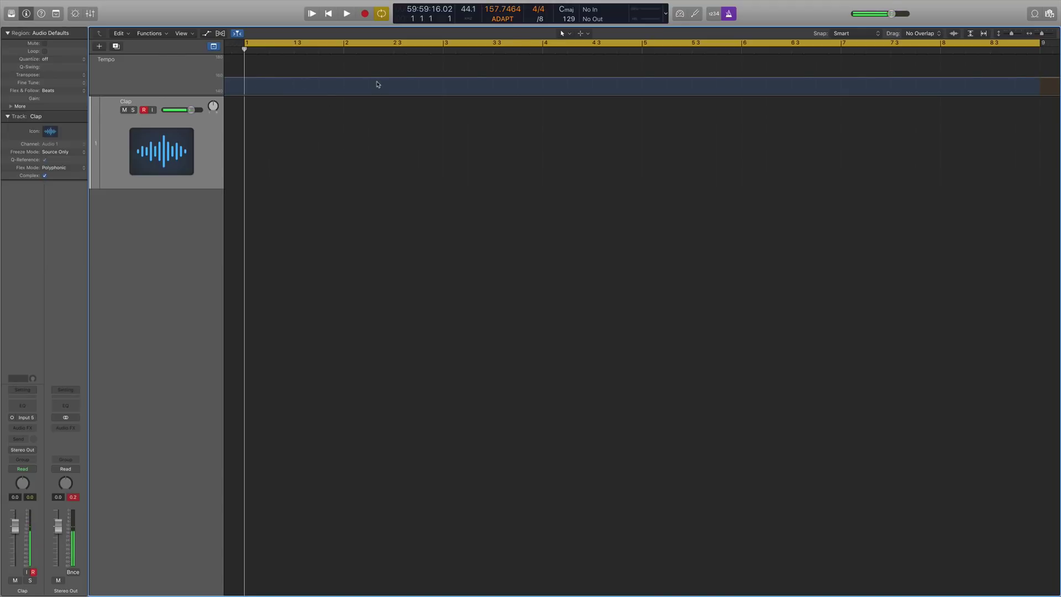
scroll(356, 112, left, 2)
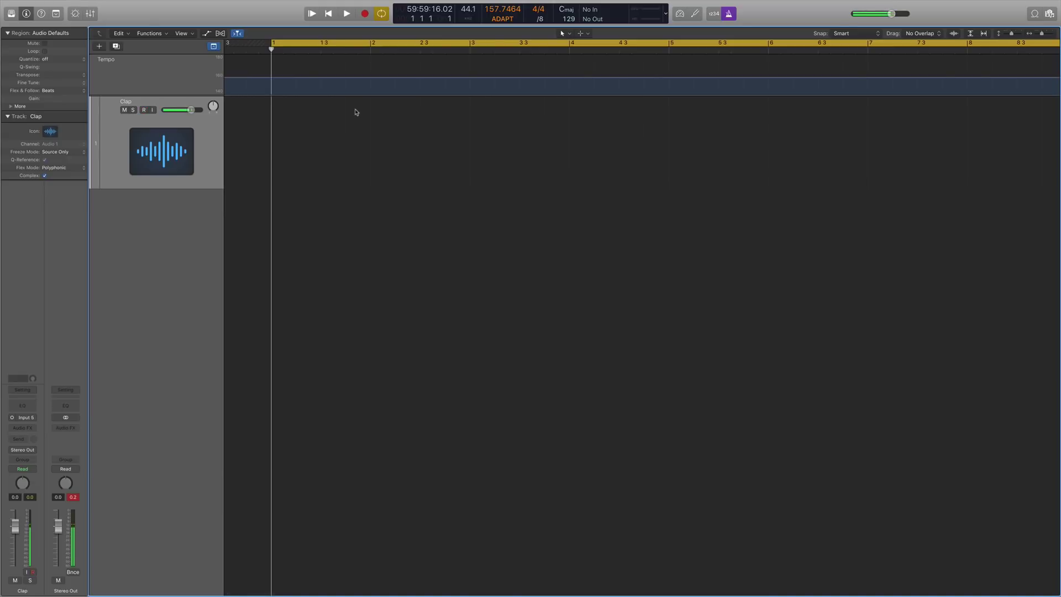
- Disarm the Clap track and record a short clap take
click(144, 110)
click(365, 14)
click(328, 14)
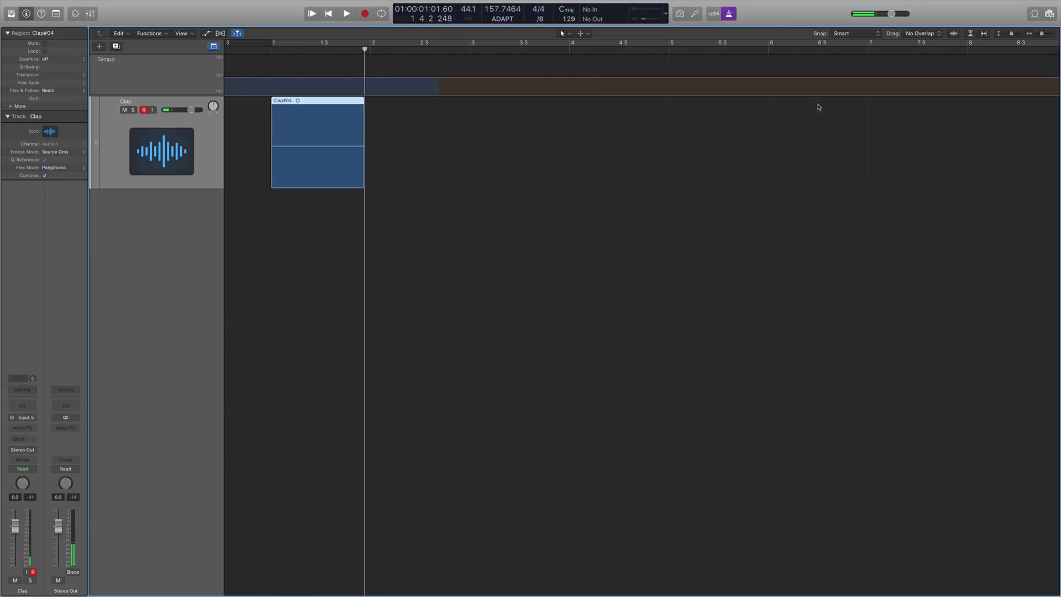
- Turn Cycle on, discard the short take from disk, and record a full new clap take, Clap#05
click(333, 42)
key(super+z)
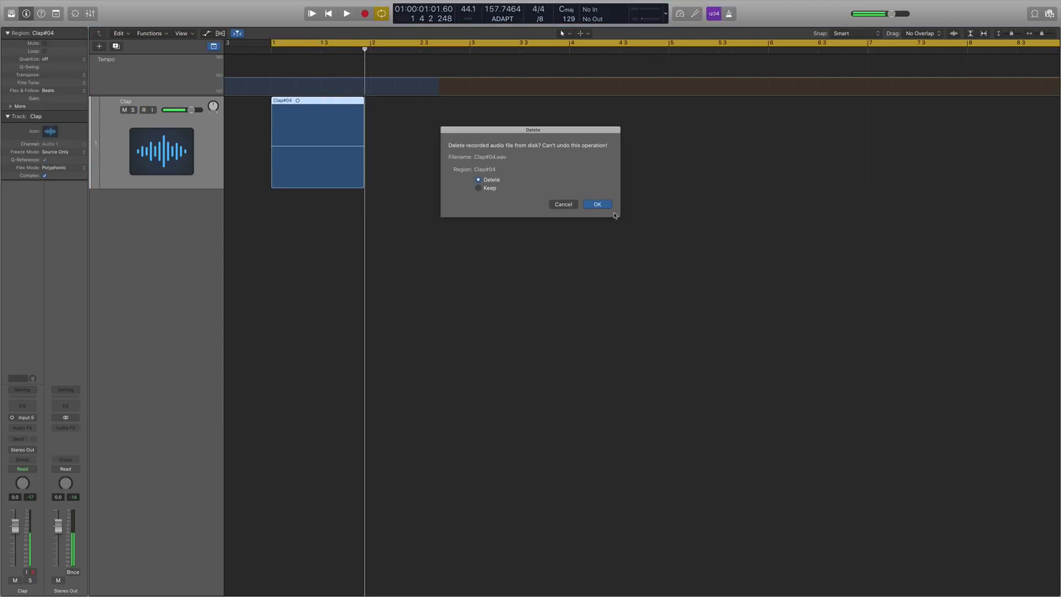
click(587, 203)
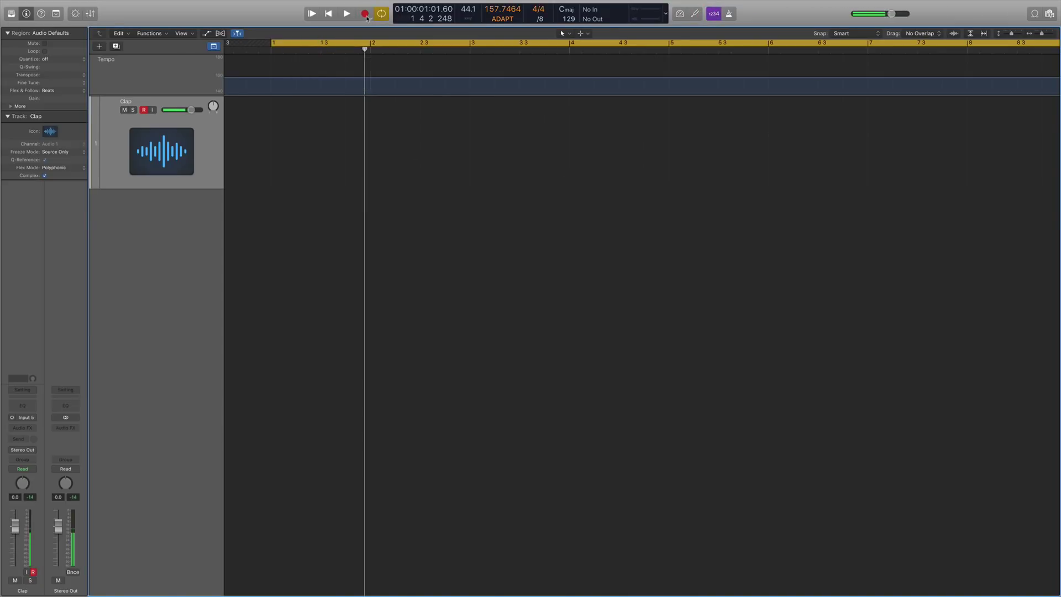
click(365, 14)
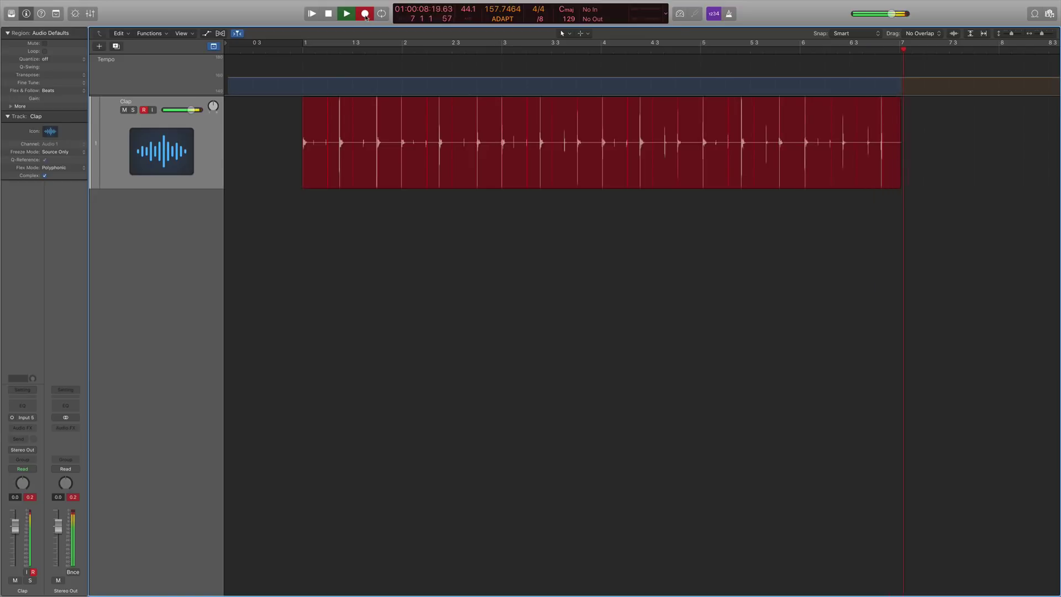
key(space)
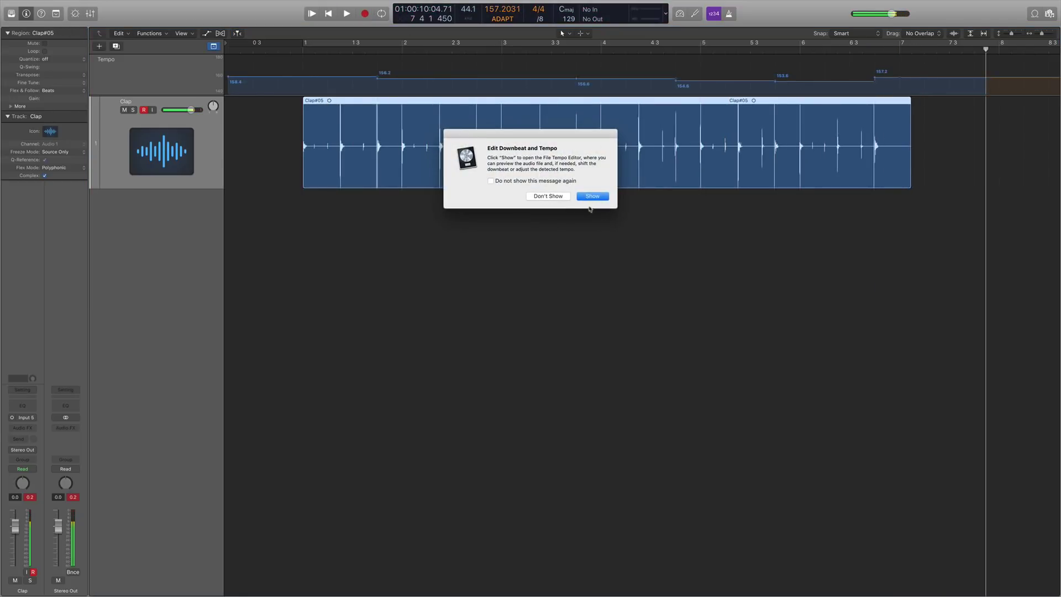
- Dismiss the Edit Downbeat and Tempo prompt for Clap#05
click(553, 196)
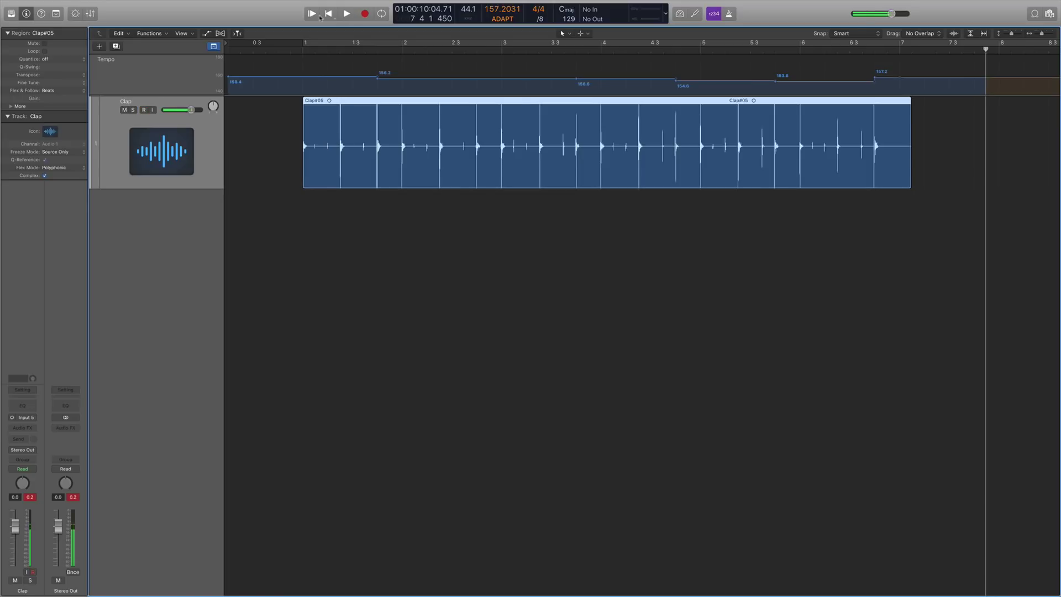
- Add a new Drummer track to the project
click(100, 47)
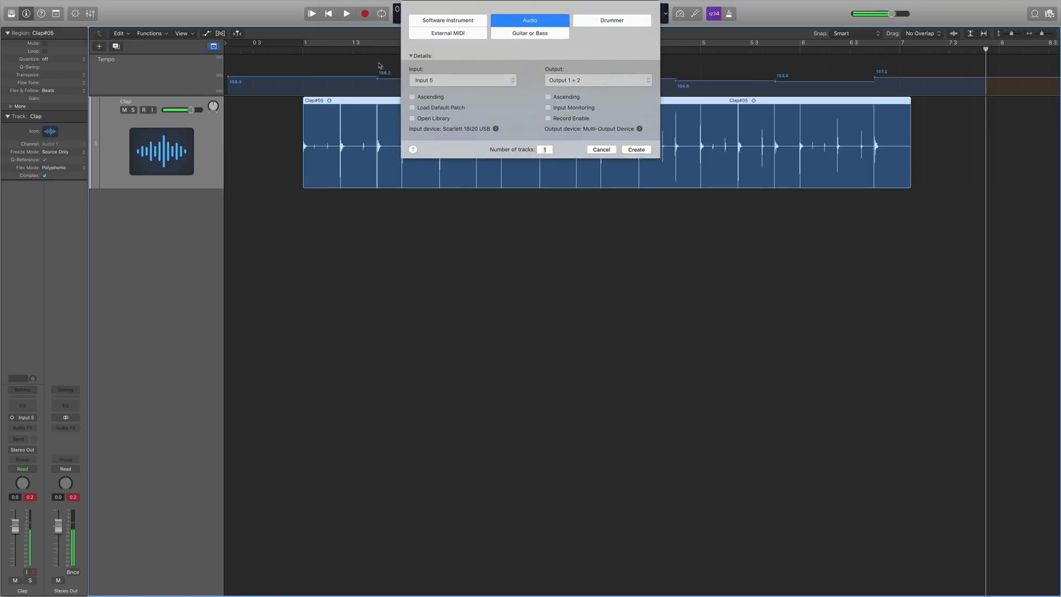
click(593, 21)
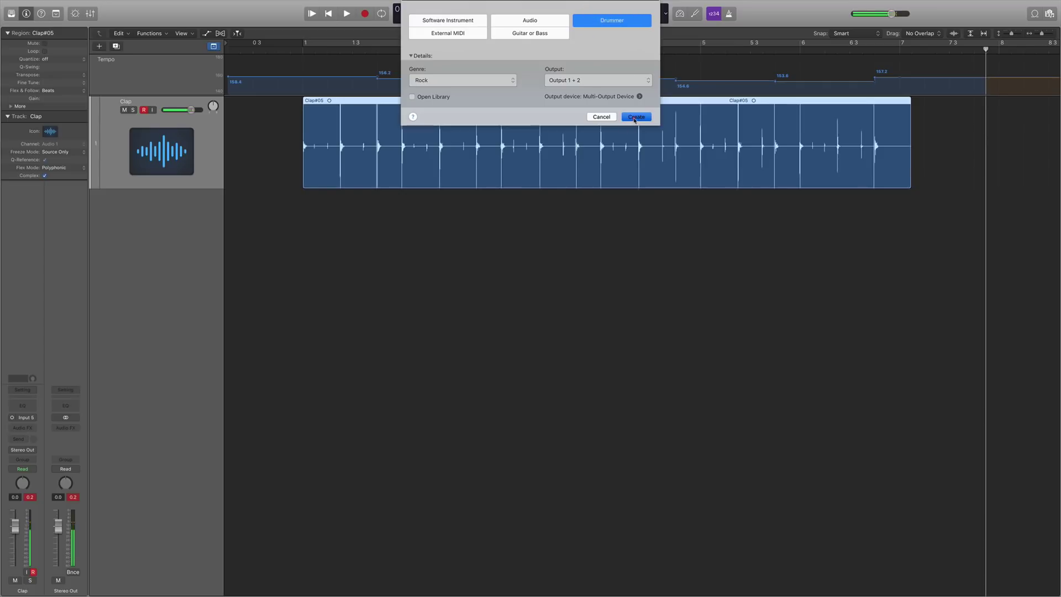
key(Return)
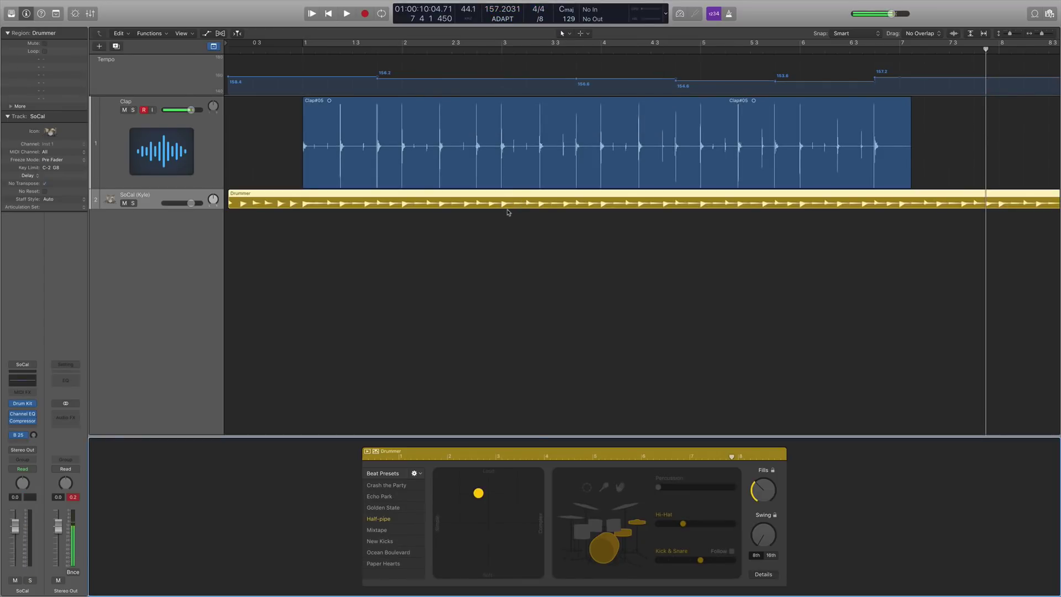
- Enlarge the Drummer track, trim its region to start at bar 1, and play it with the clap take
drag(142, 208, 144, 268)
drag(230, 249, 302, 264)
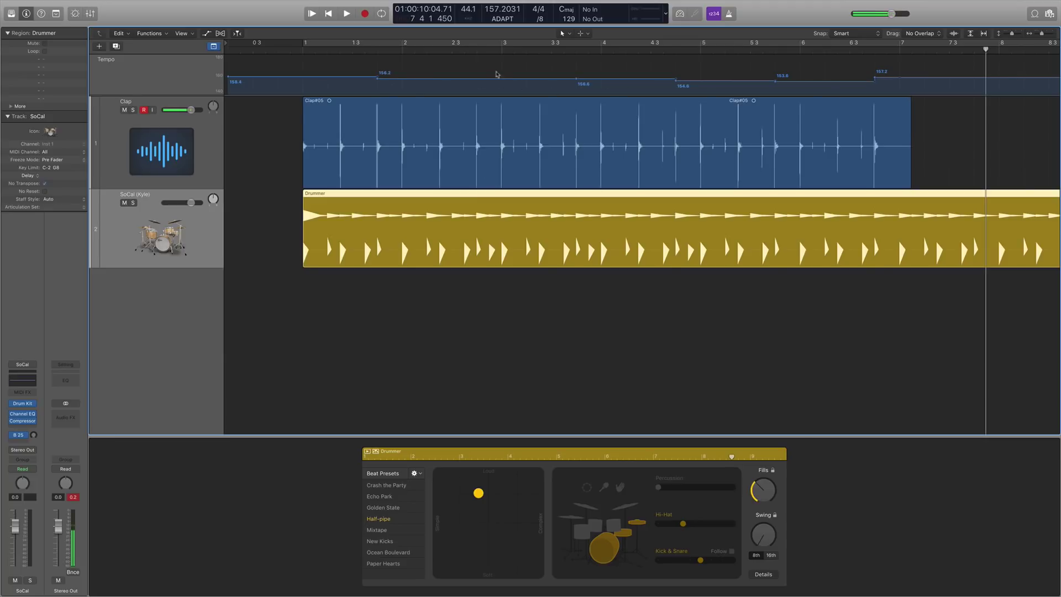
key(shift+space)
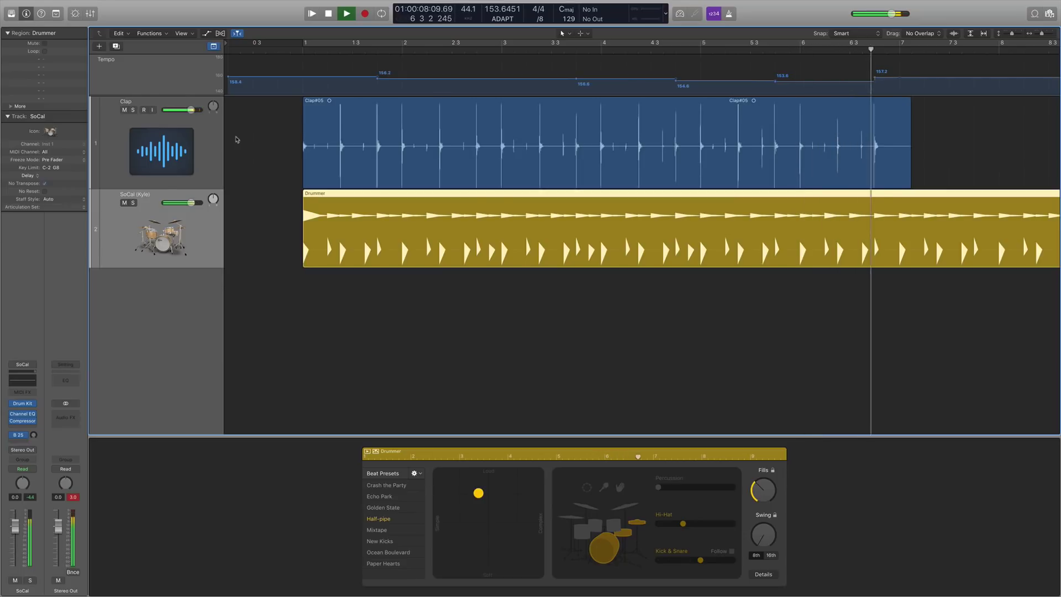
key(space)
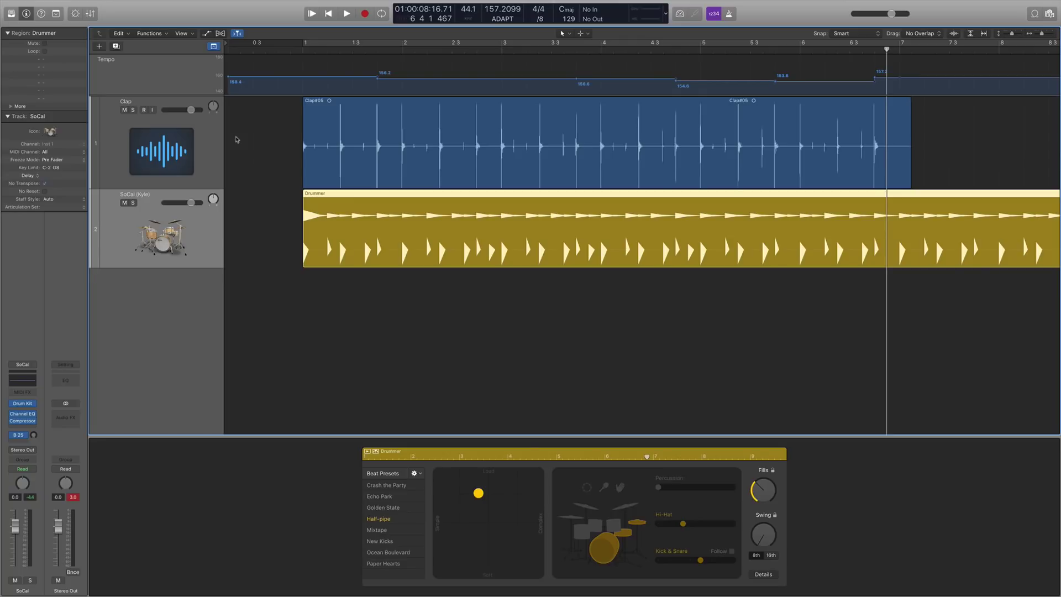
click(1041, 34)
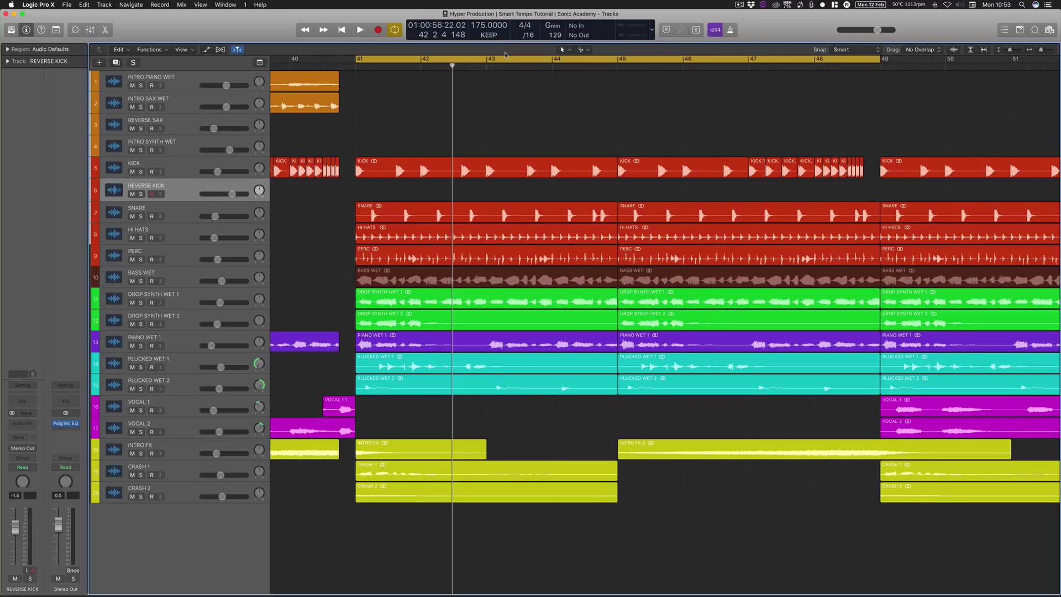
drag(481, 26, 483, 87)
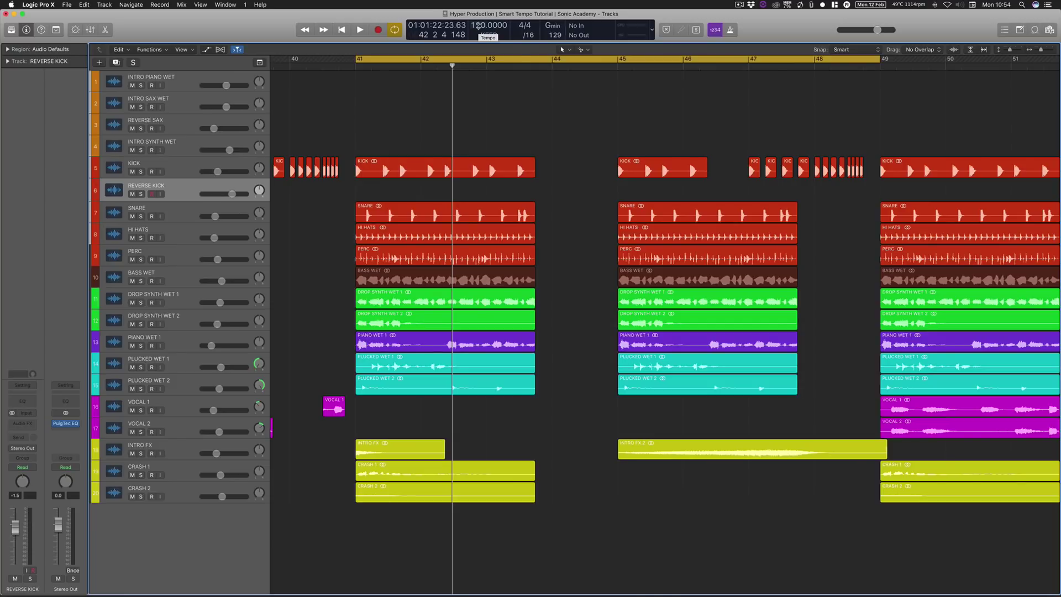
double_click(478, 25)
text(175)
key(Return)
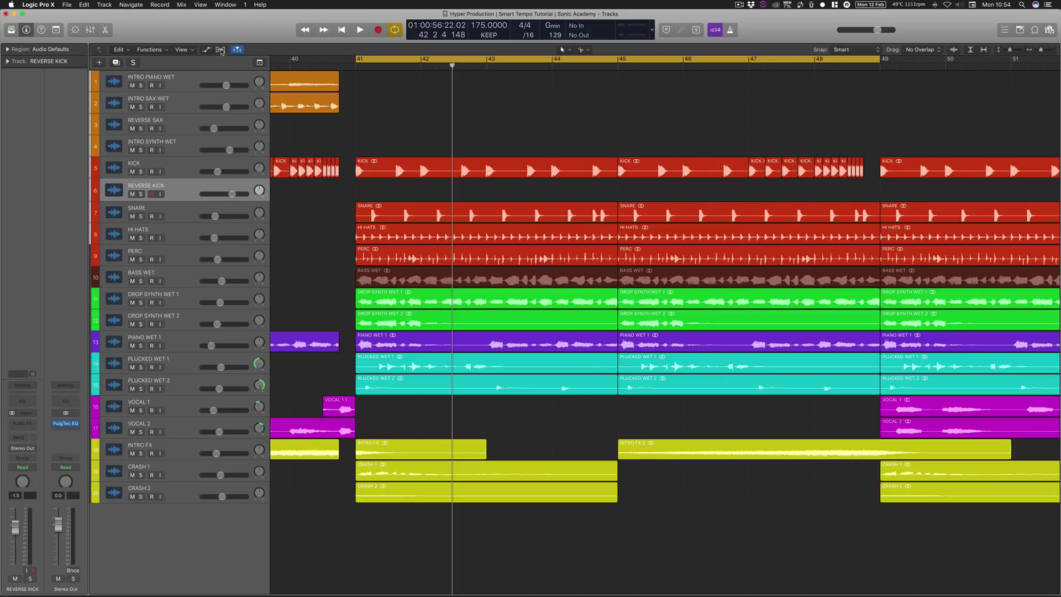
- Enable Flex on all tracks at once, then hide the Flex controls again
click(220, 50)
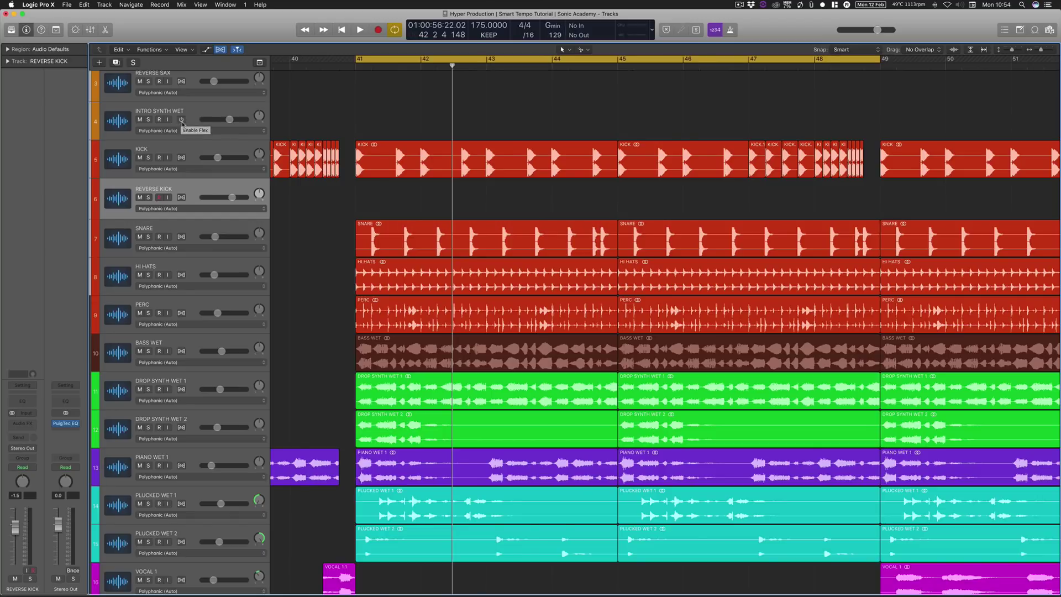
click(182, 120)
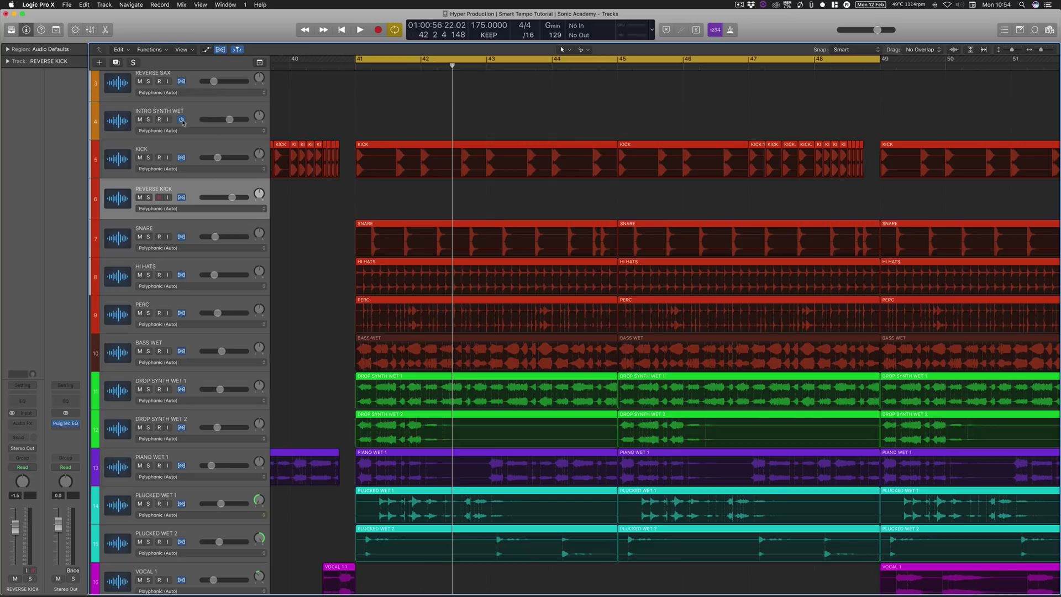
click(220, 50)
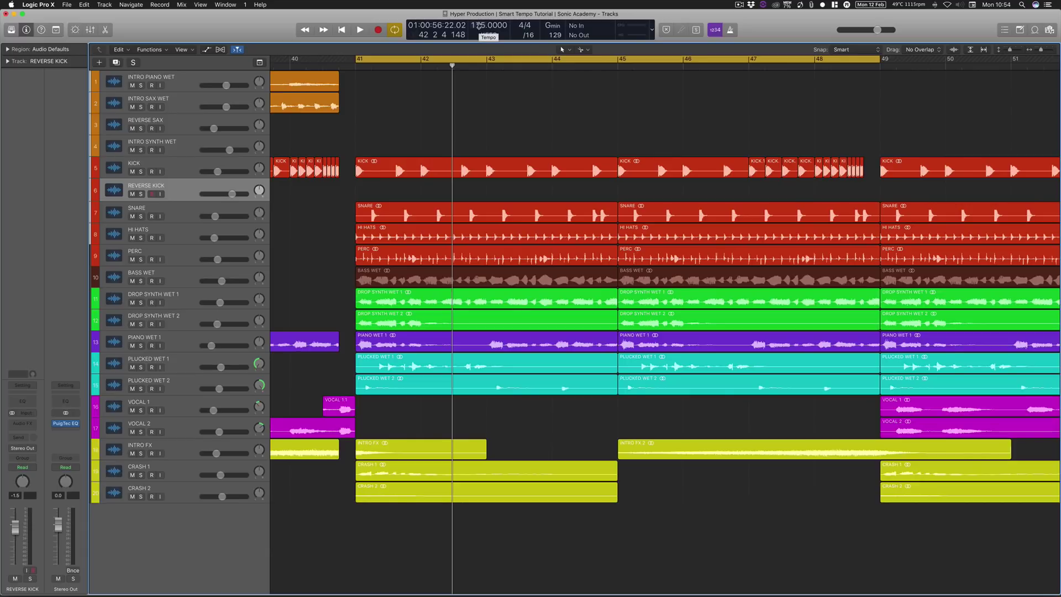
- Set the project tempo to 175 bpm
drag(478, 26, 480, 51)
double_click(488, 25)
text(175)
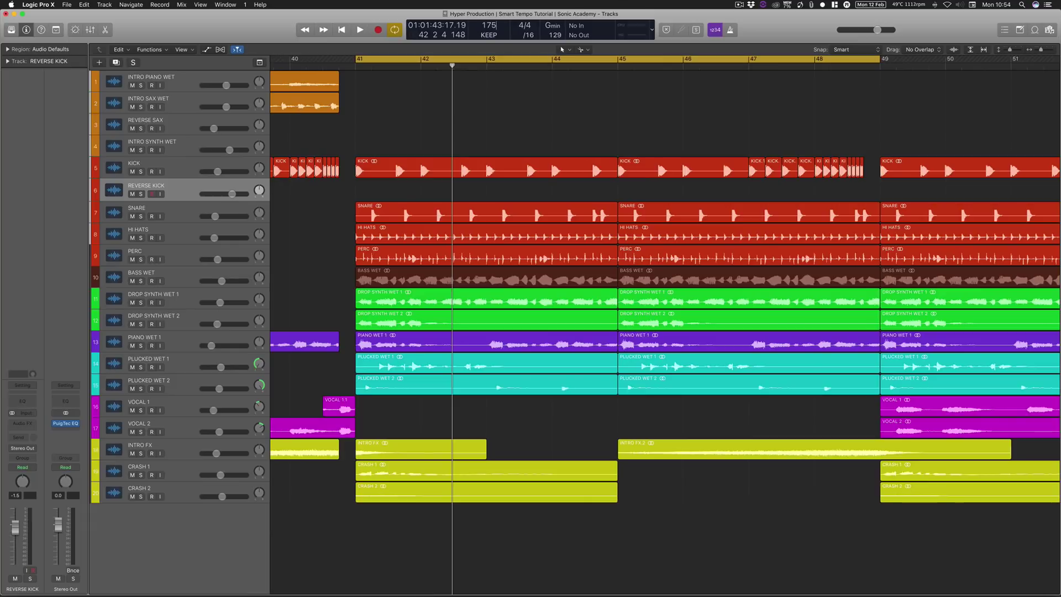
key(Return)
- Play the section from bar 41, then drop the tempo to 92 bpm and play again
key(space)
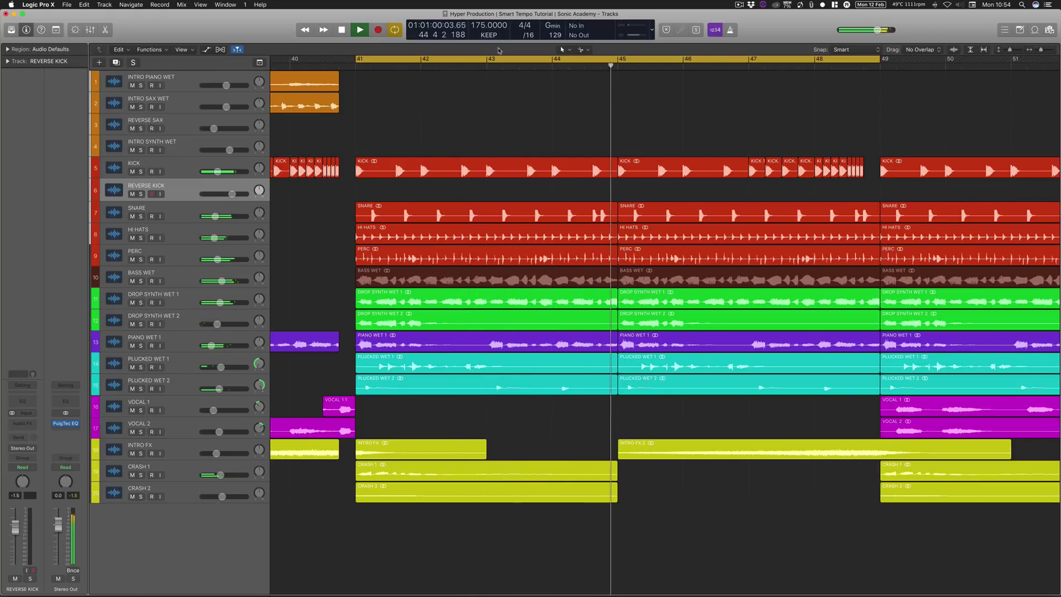
key(space)
drag(486, 25, 486, 111)
key(space)
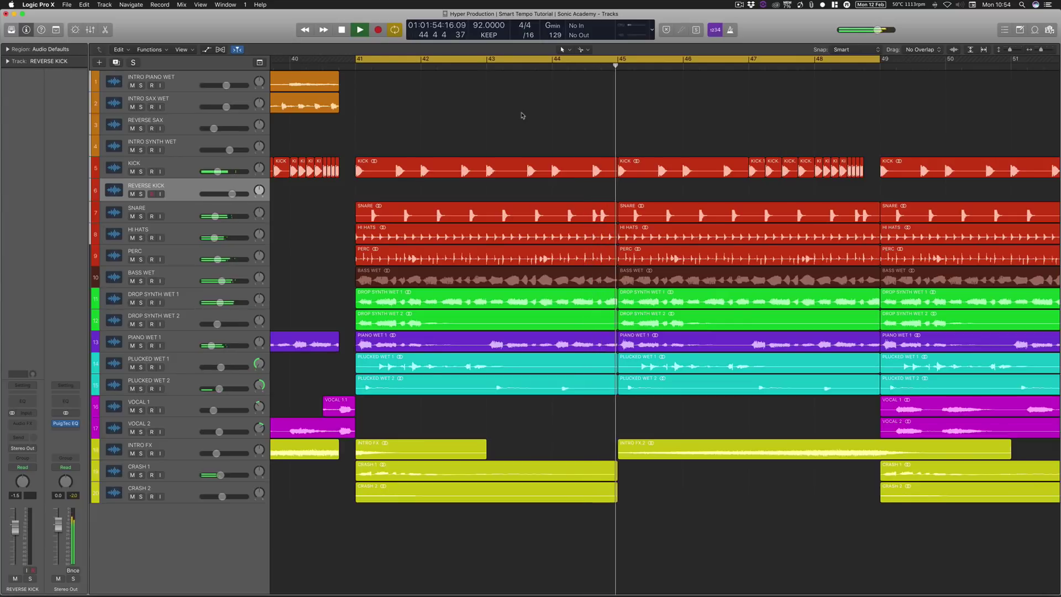
- Lower the tempo further and replay the section from bar 41
key(space)
drag(483, 28, 483, 41)
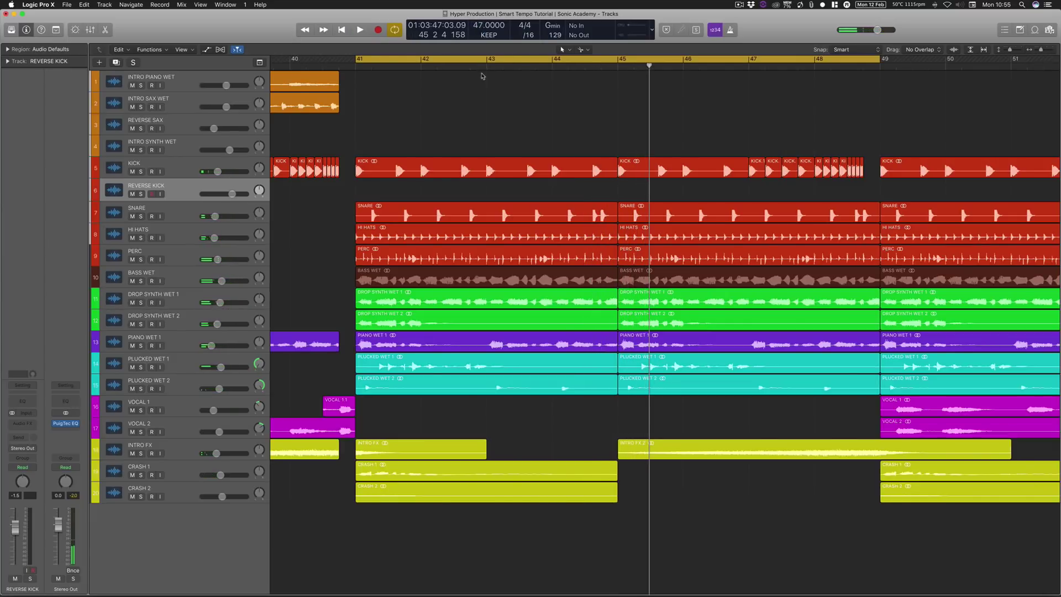
key(space)
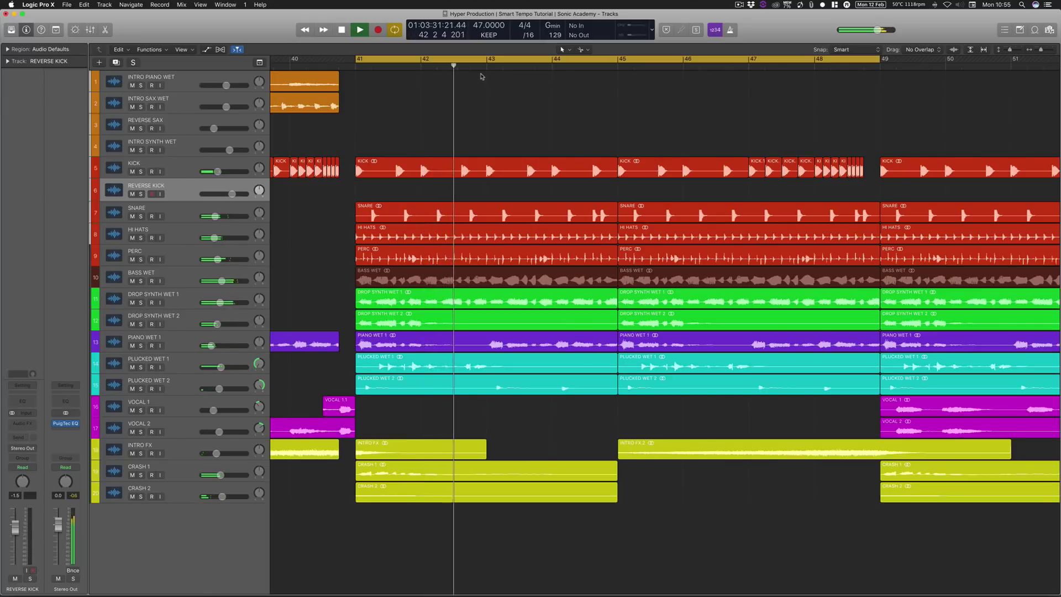
key(space)
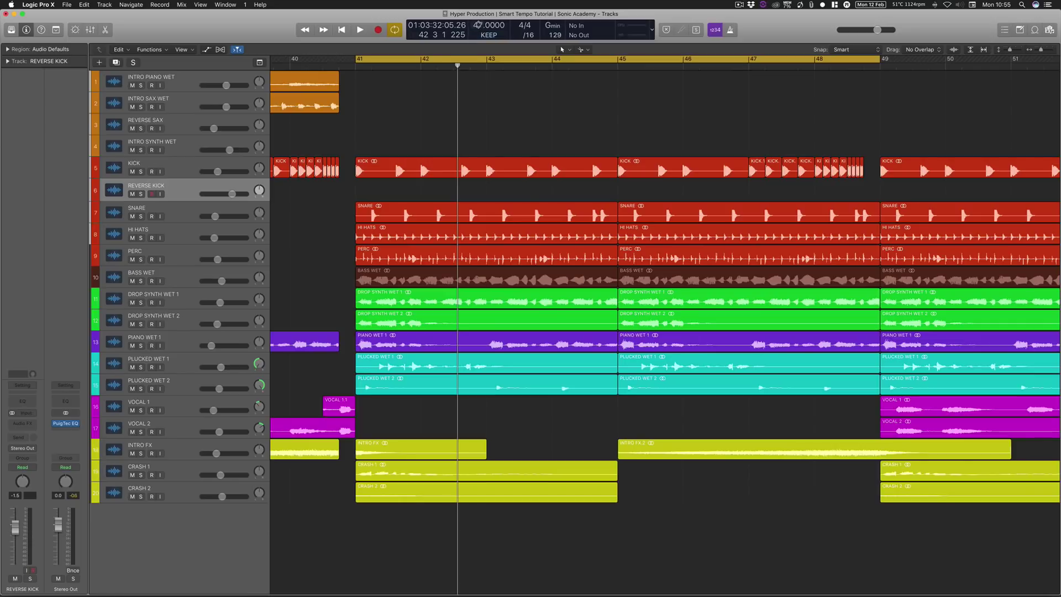
- Drop the tempo to 13 bpm, play the section, then show the global tracks including Tempo
drag(489, 25, 488, 47)
key(space)
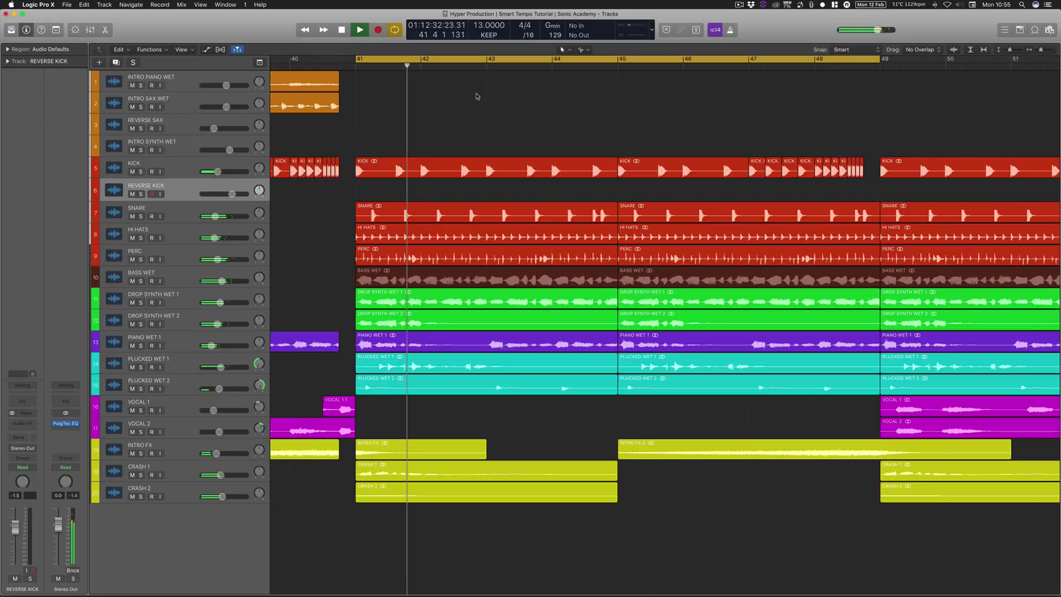
key(space)
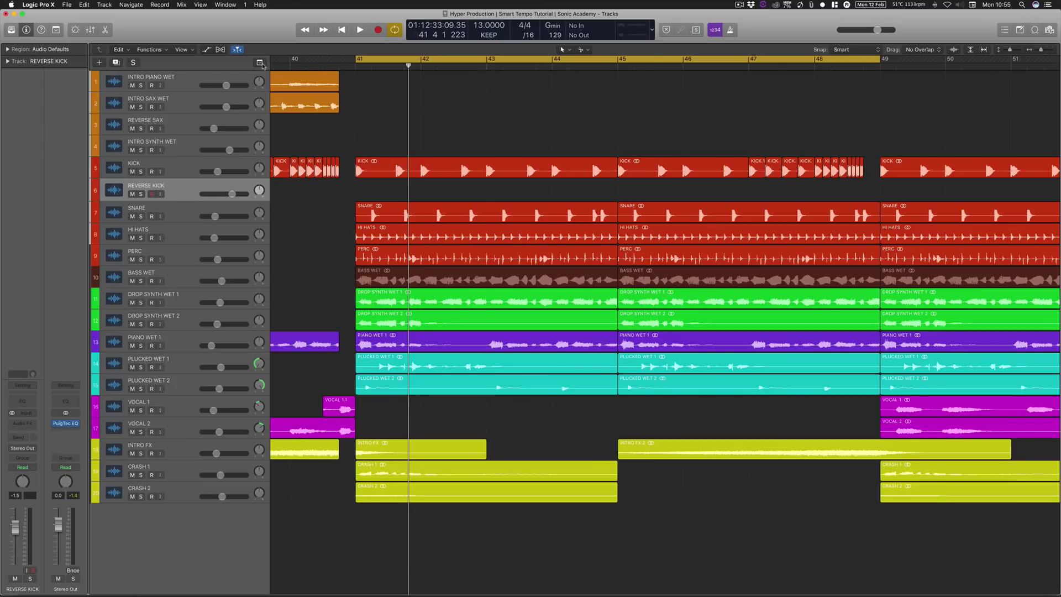
click(260, 62)
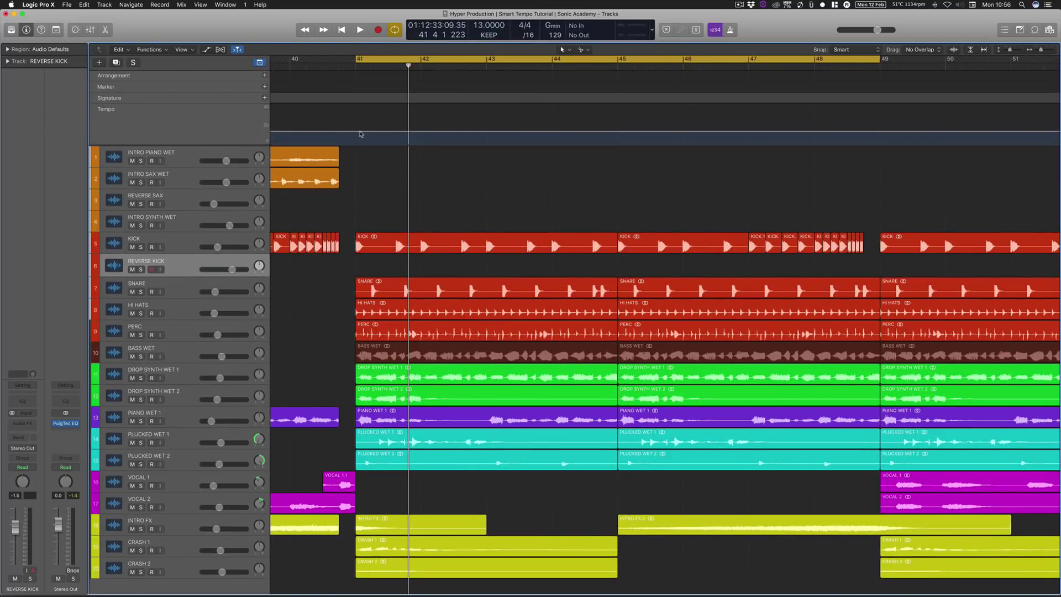